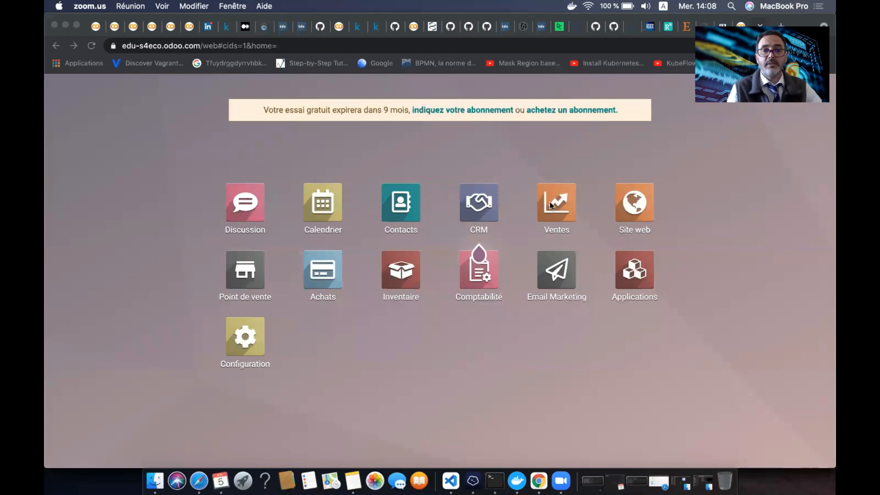
Step: Examine which modules are installed in the applications catalogue, and return to the home dashboard
left_click(629, 279)
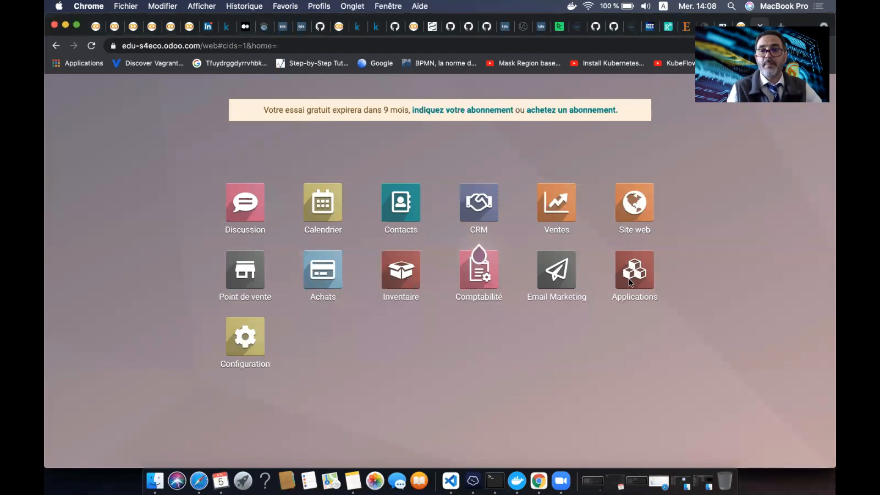
left_click(632, 274)
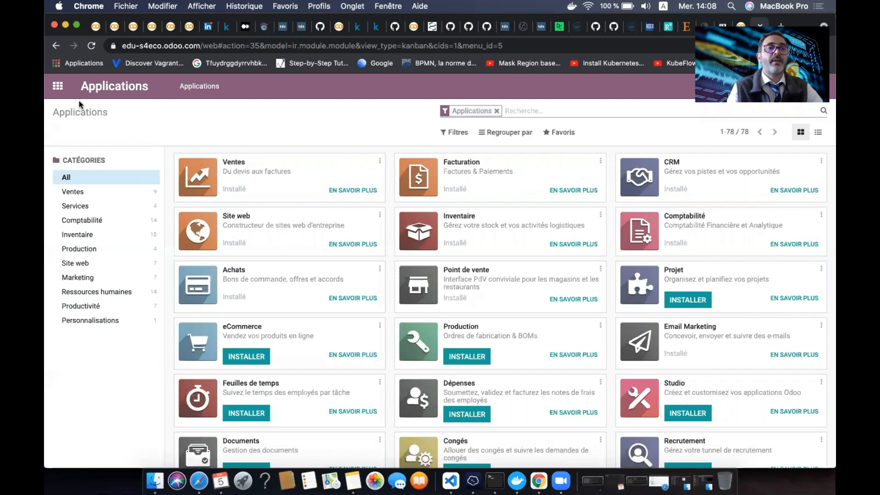
left_click(59, 88)
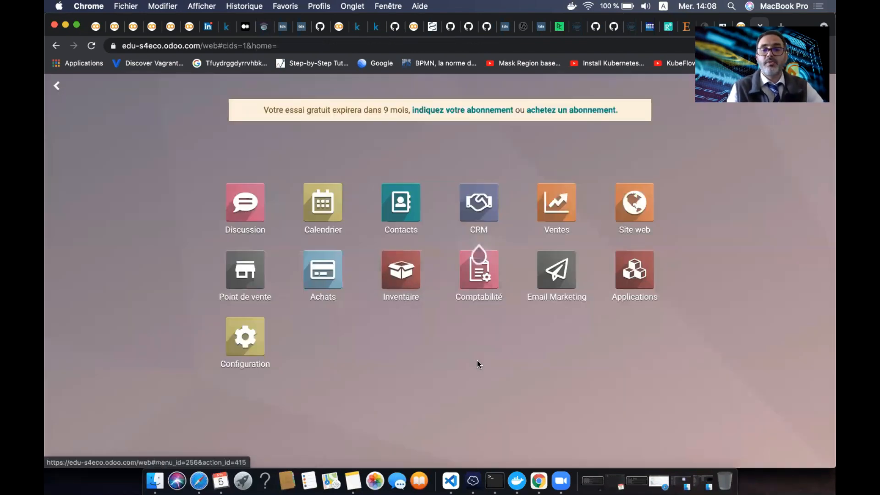
Step: Open the Ventes module and permanently remove the configuration tips panel above the quotations list
left_click(554, 210)
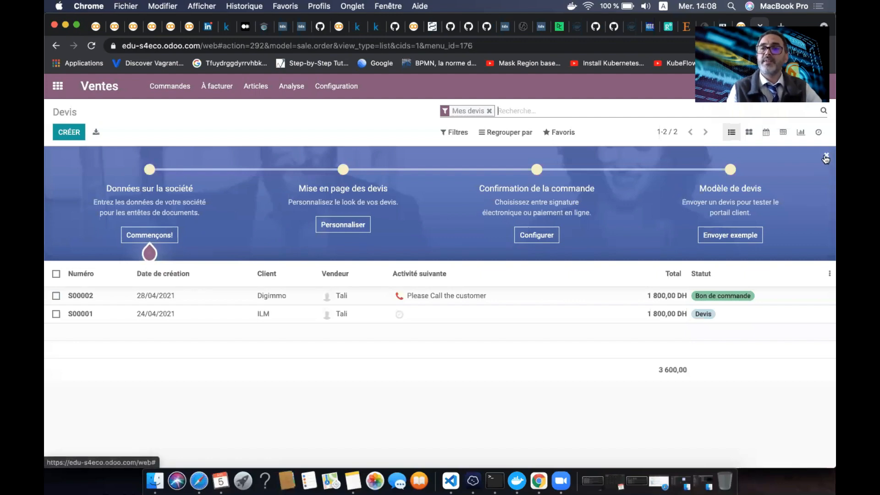
left_click(824, 156)
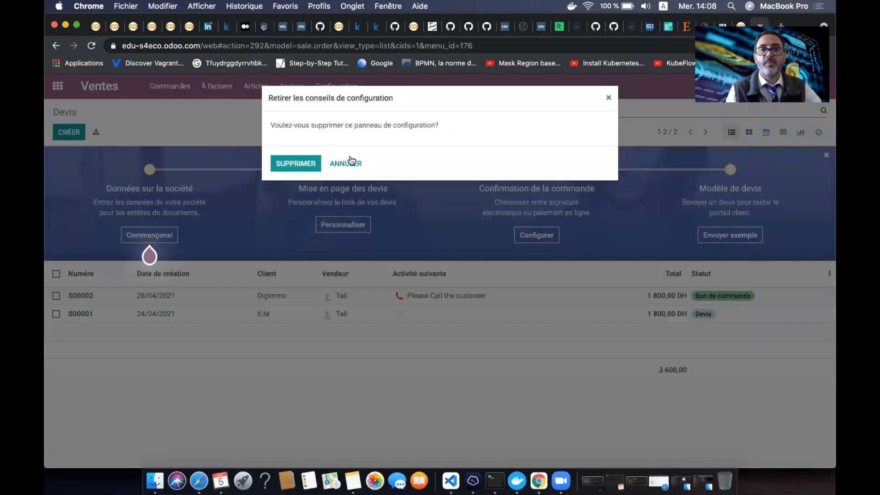
left_click(297, 164)
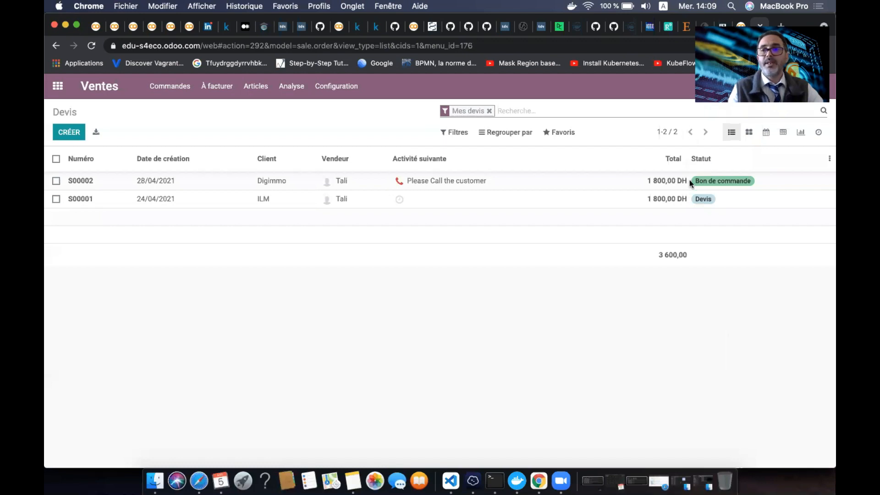
left_click(172, 87)
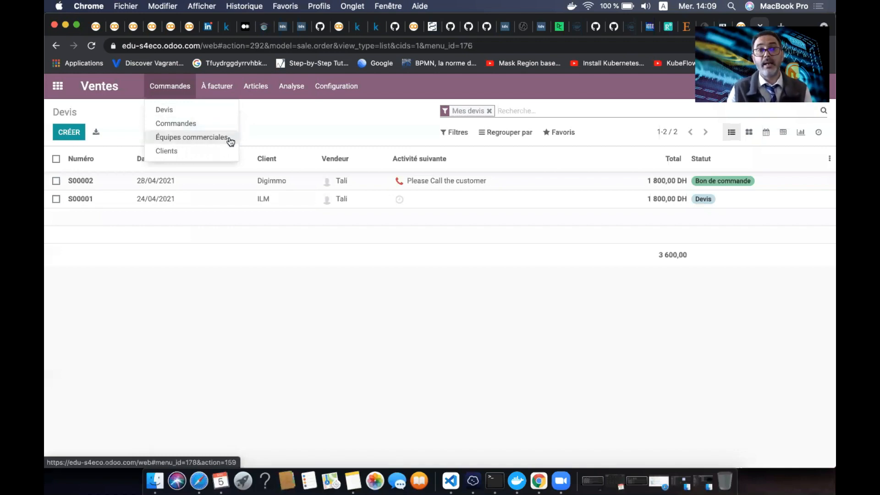
left_click(216, 86)
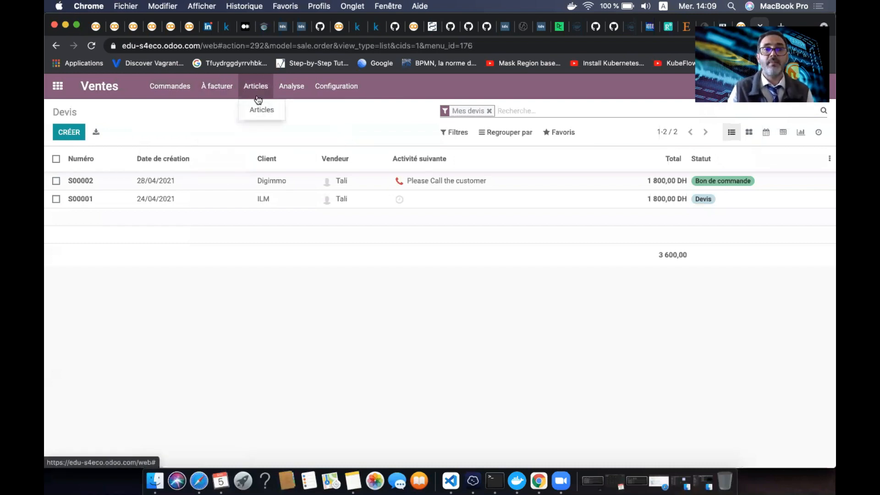
mouse_move(291, 87)
mouse_move(335, 87)
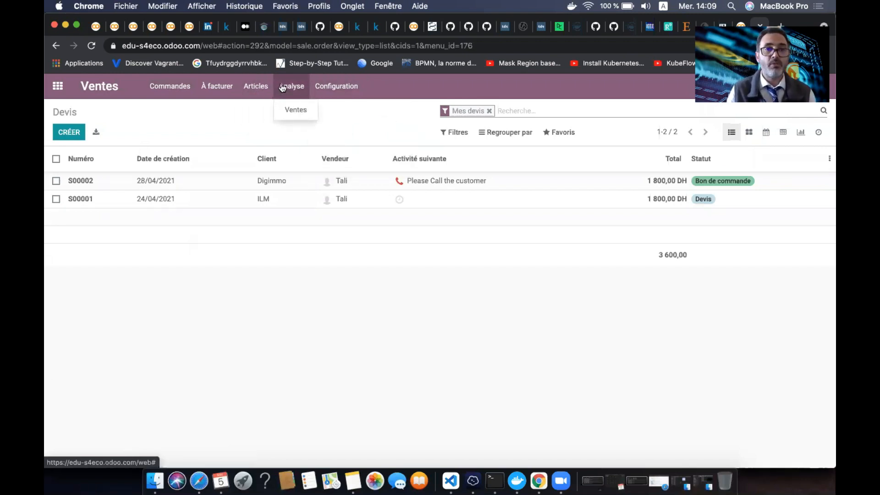
Step: Open the Chaise article from the sales product list in edit mode
mouse_move(256, 87)
left_click(257, 110)
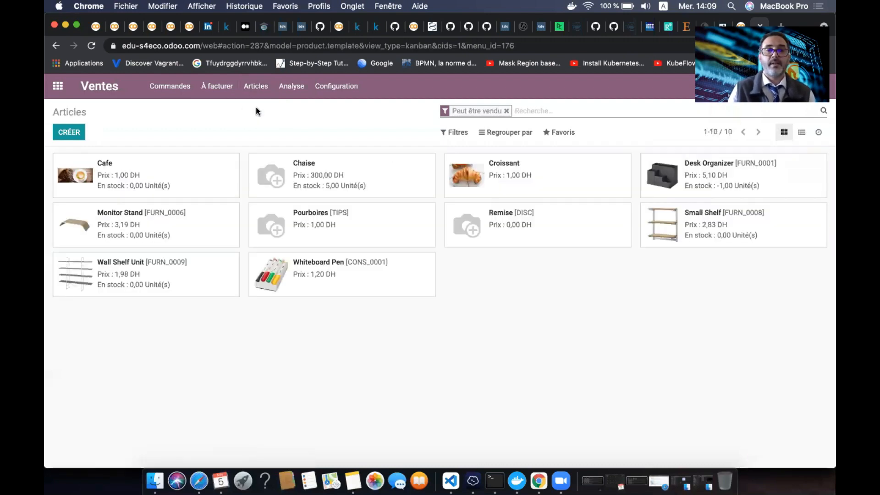
left_click(368, 177)
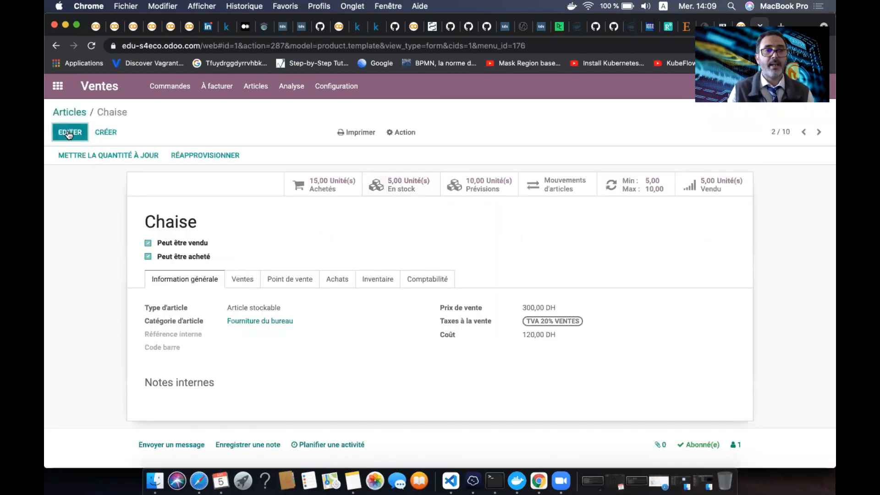
left_click(68, 133)
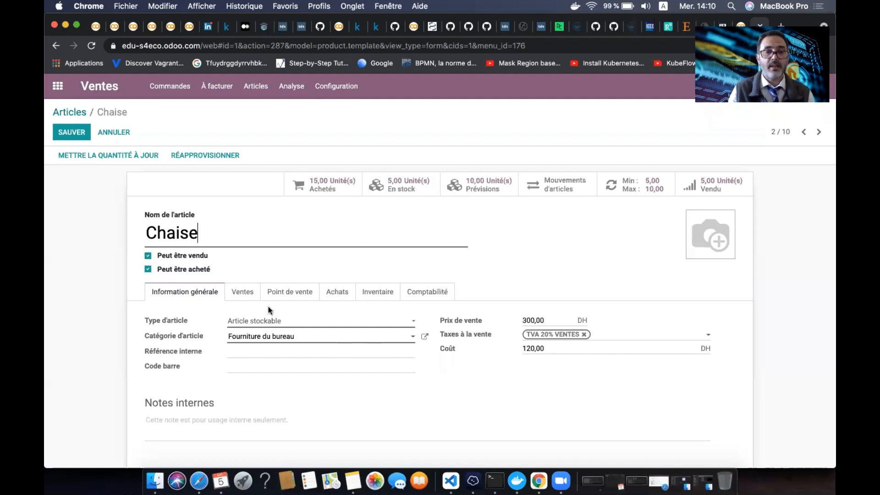
Step: Examine the Chaise article's invoicing policy, its revenue and expense accounts, and the account properties of its product category
left_click(244, 294)
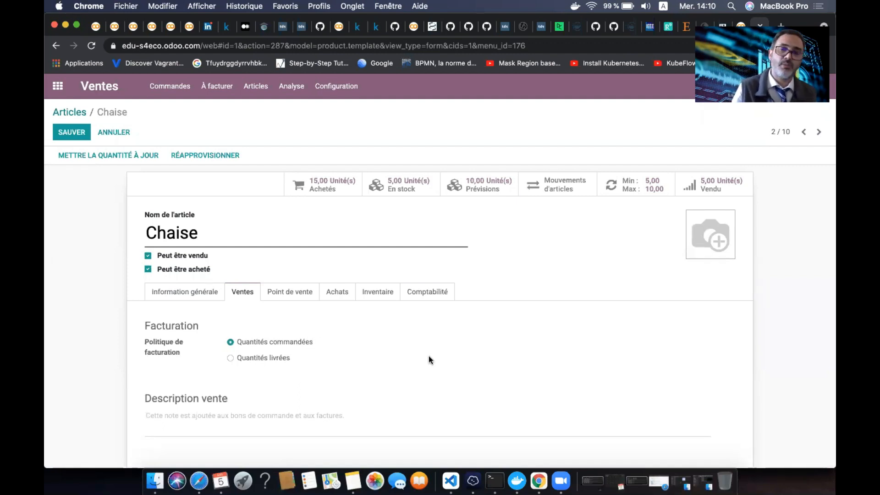
left_click(419, 299)
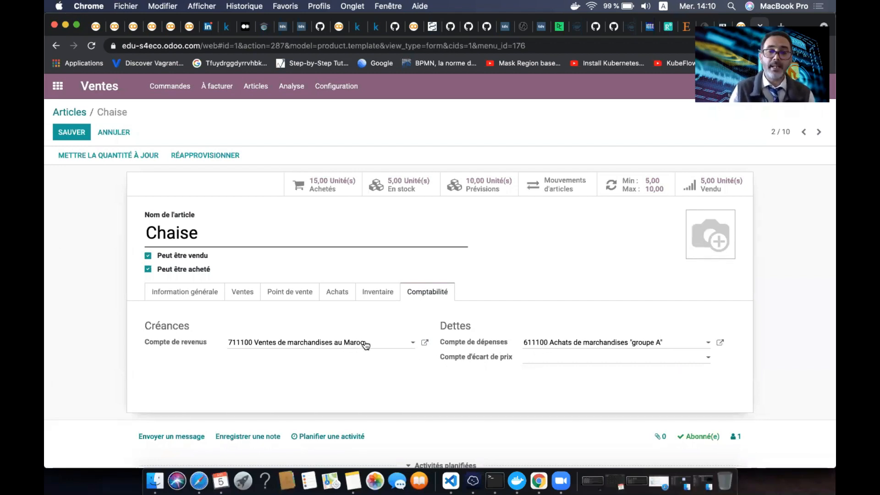
left_click(211, 296)
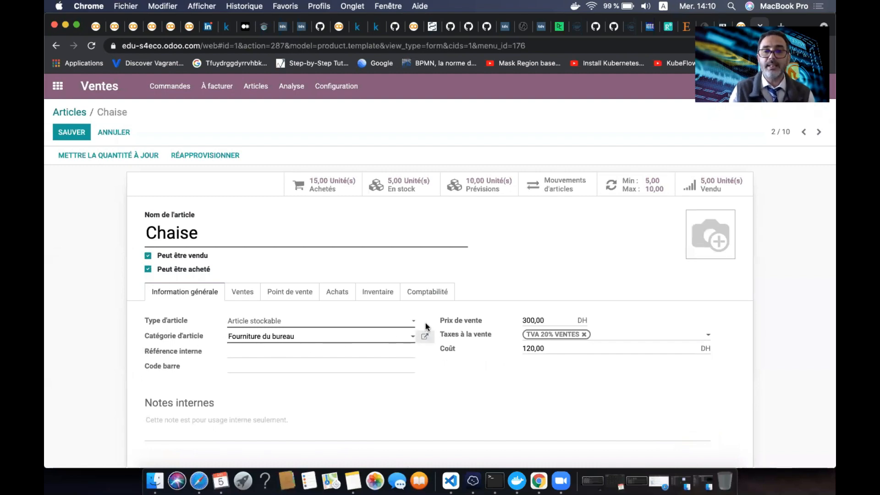
left_click(424, 335)
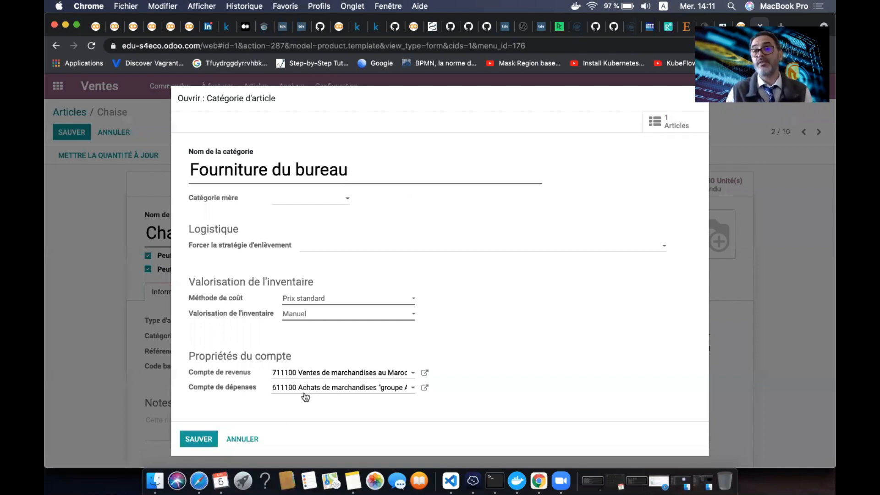
left_click(237, 438)
left_click(427, 292)
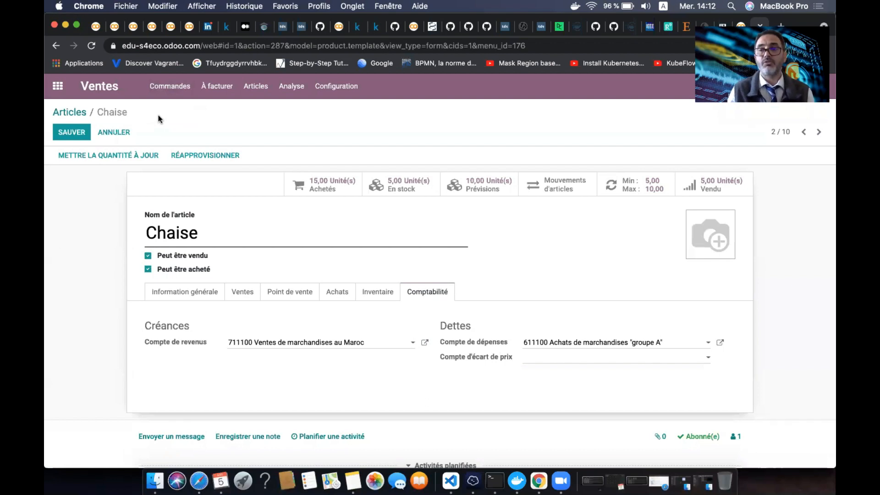
Step: Leave the article and start a new quotation from the Devis list
left_click(177, 95)
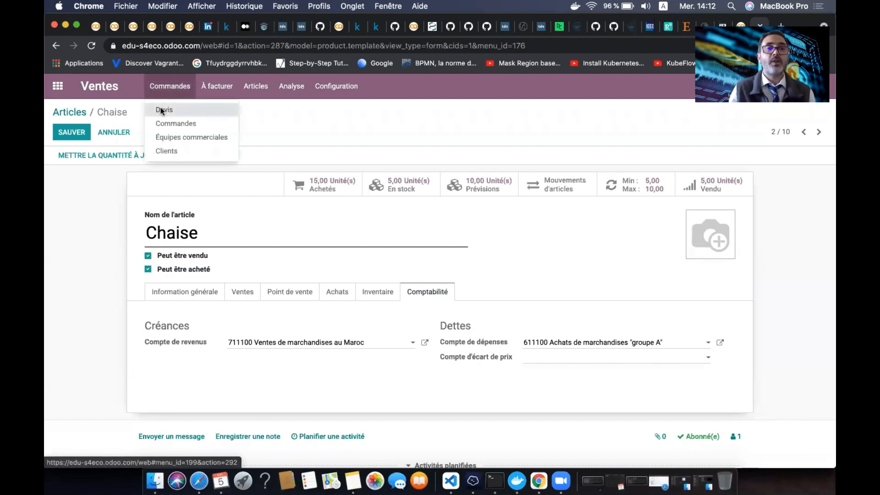
left_click(161, 110)
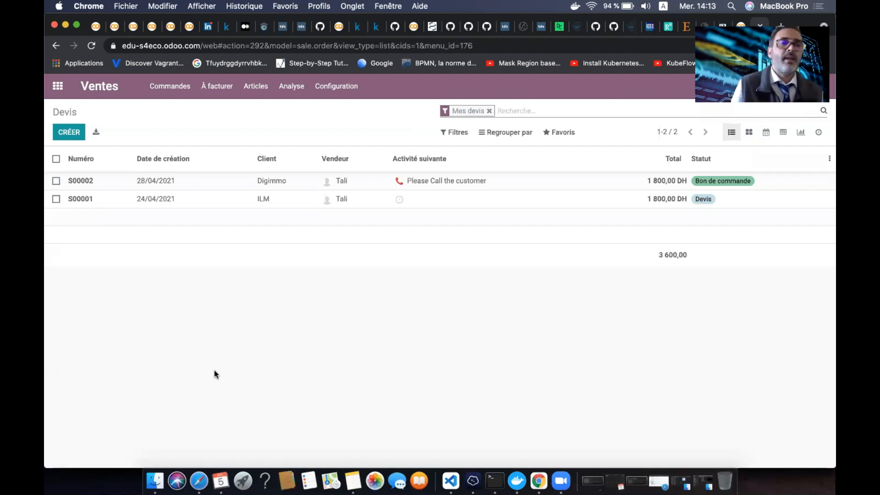
left_click(71, 132)
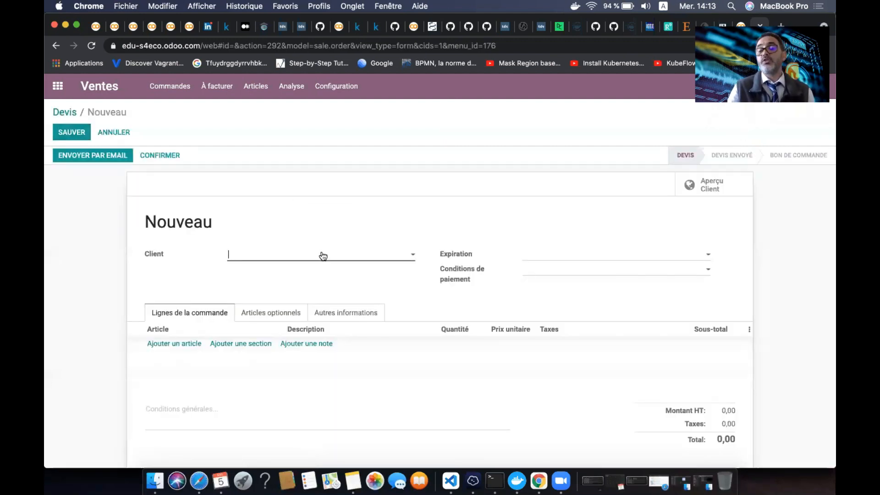
Step: Create a new customer named Tanger directly from the quotation's Client field
left_click(168, 95)
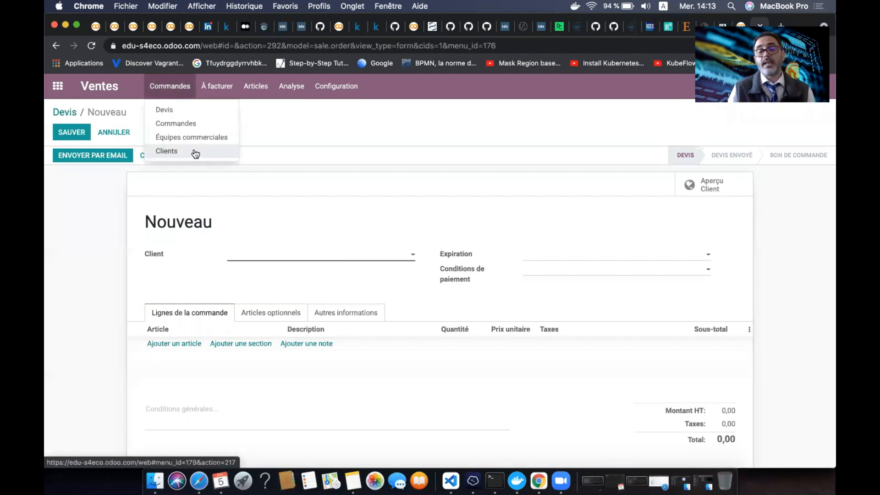
left_click(289, 255)
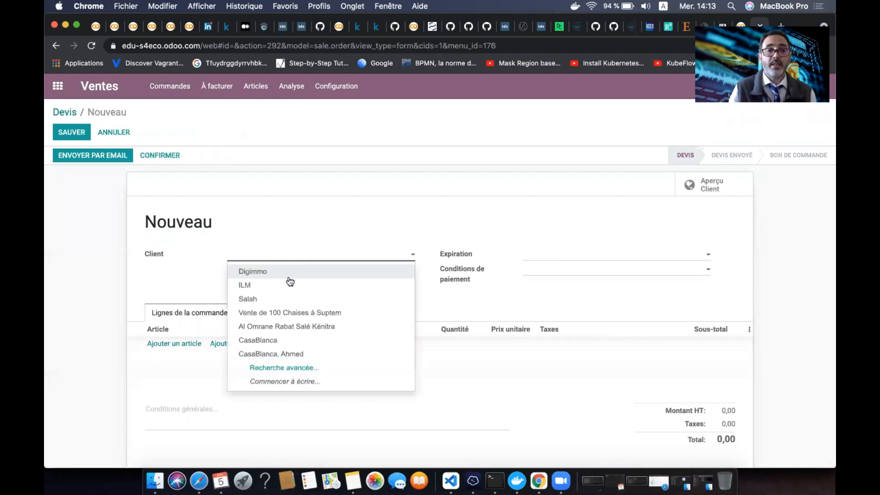
left_click(305, 255)
left_click(305, 256)
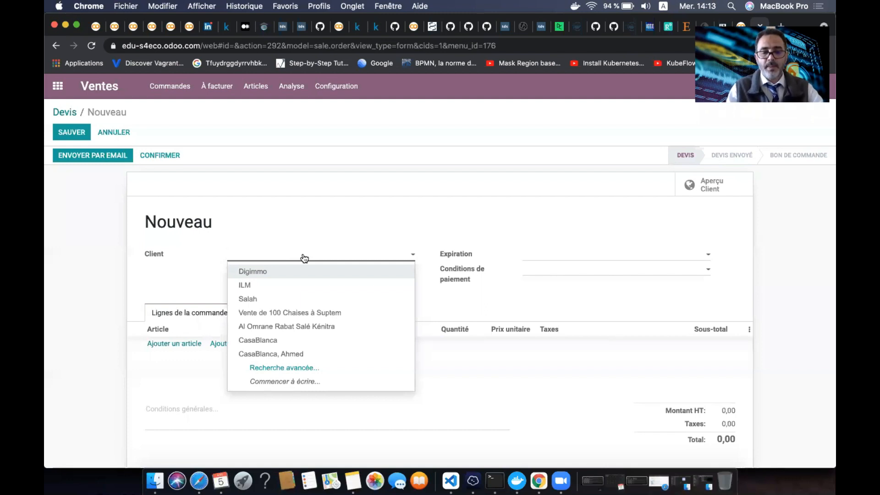
type("Tange")
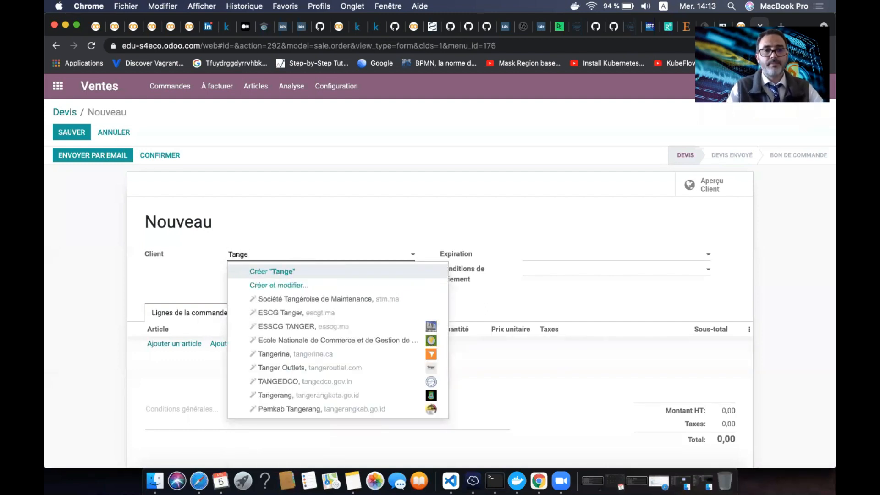
type("r")
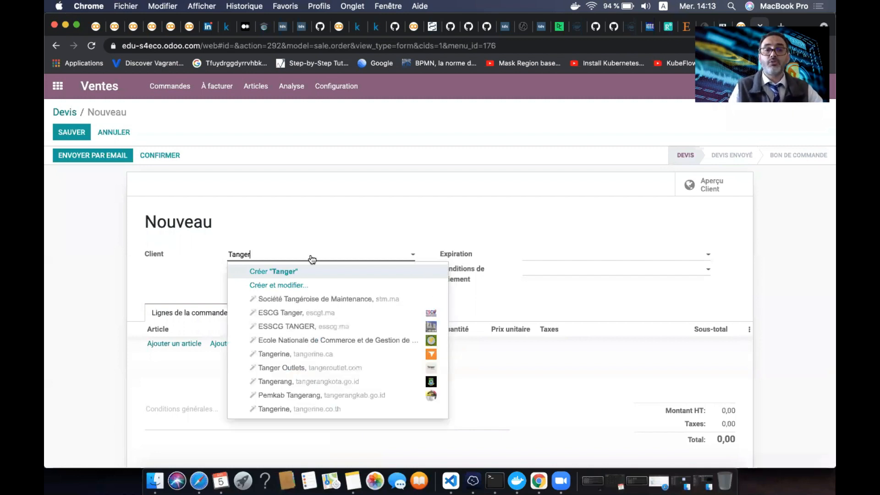
left_click(275, 272)
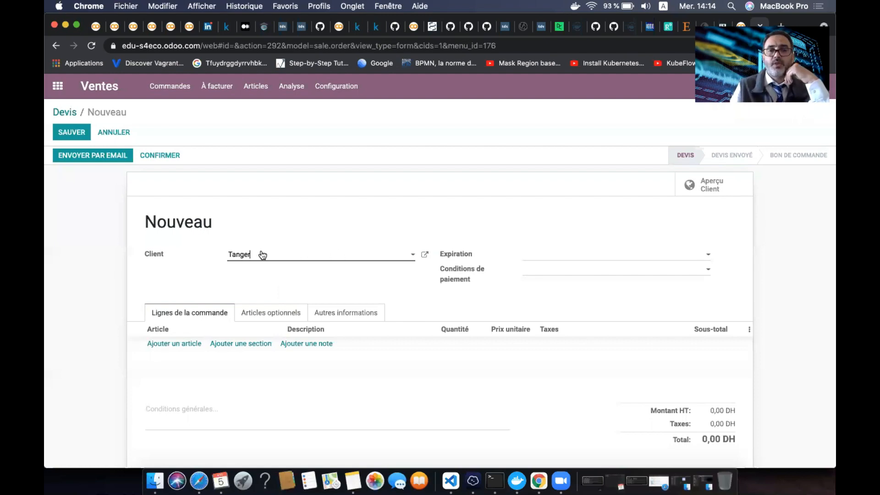
Step: Check the accounting accounts in Tanger's customer record, set its type to Société and save the record
left_click(425, 255)
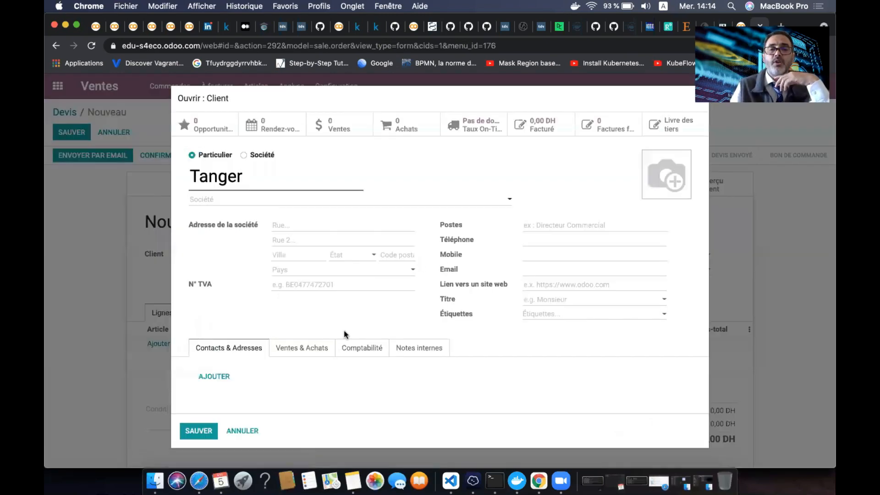
left_click(369, 348)
scroll(399, 389, "down", 3)
scroll(380, 354, "up", 3)
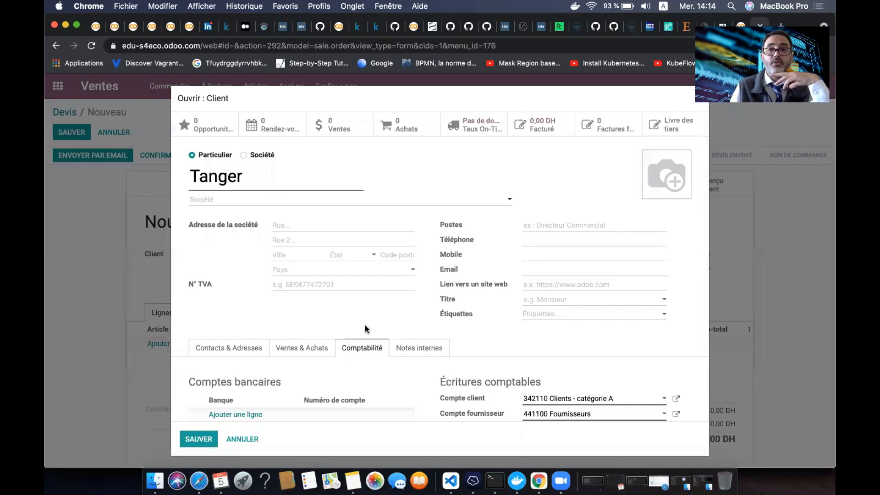
left_click(245, 156)
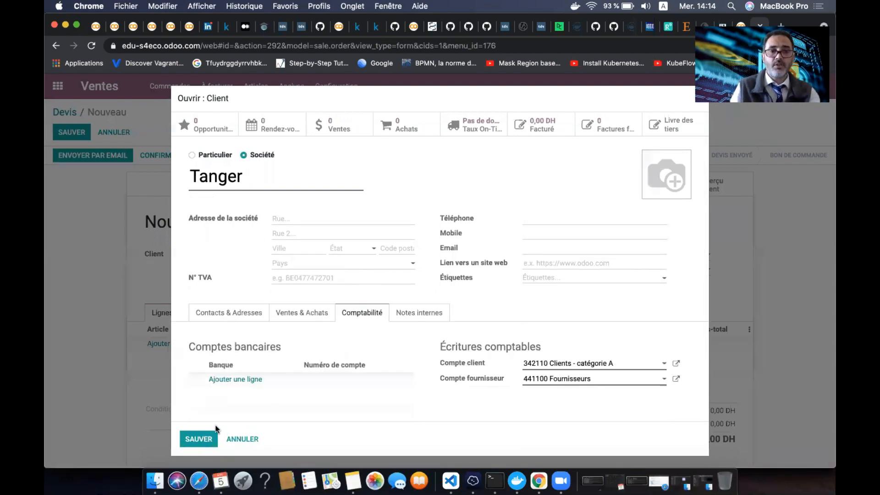
left_click(200, 438)
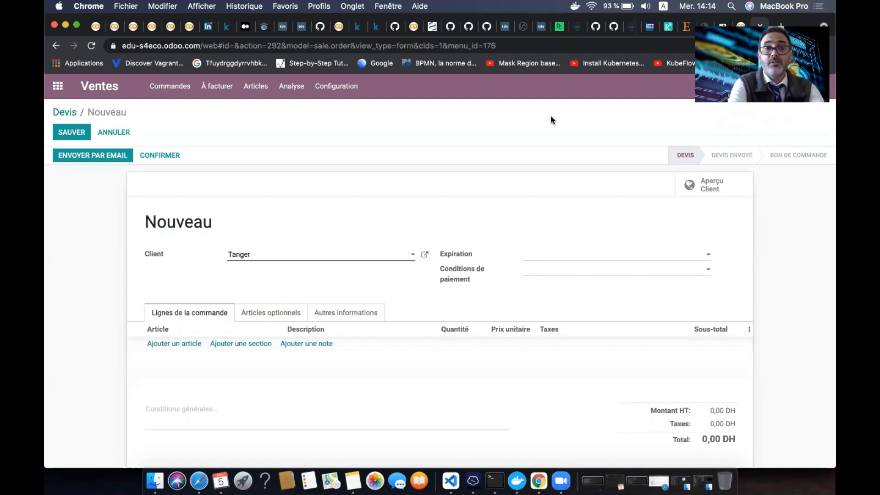
left_click(170, 86)
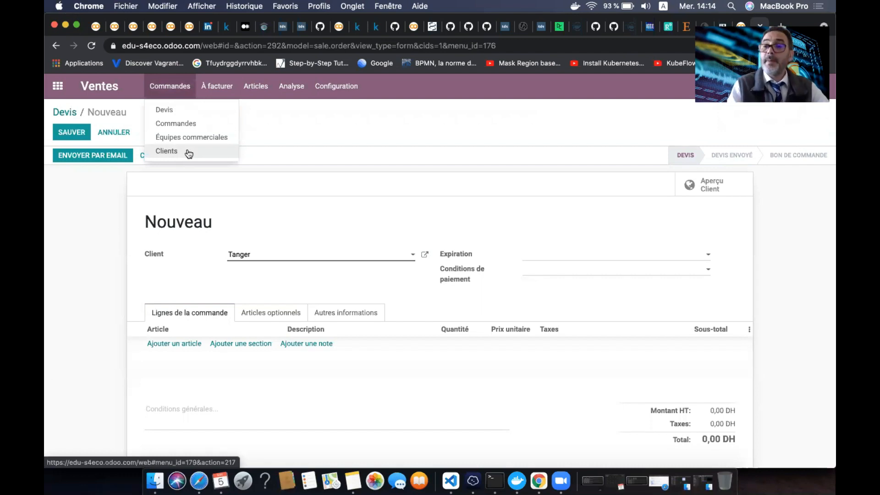
left_click(316, 215)
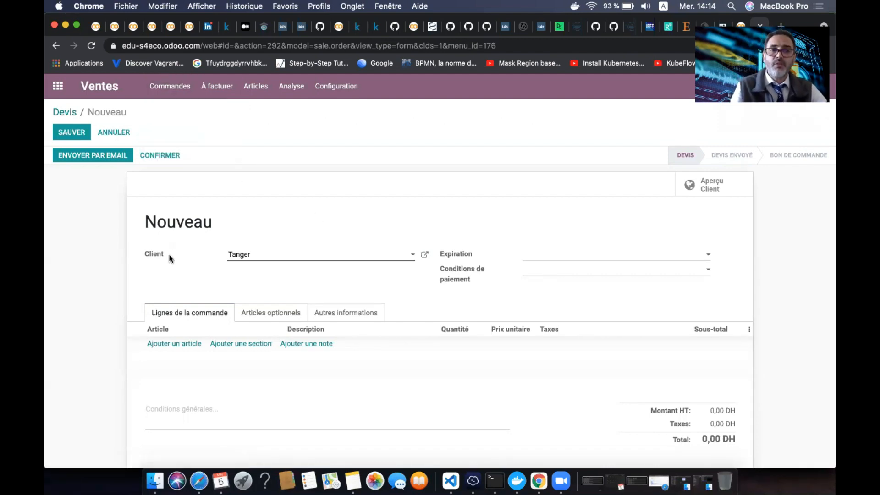
left_click(257, 256)
left_click(339, 220)
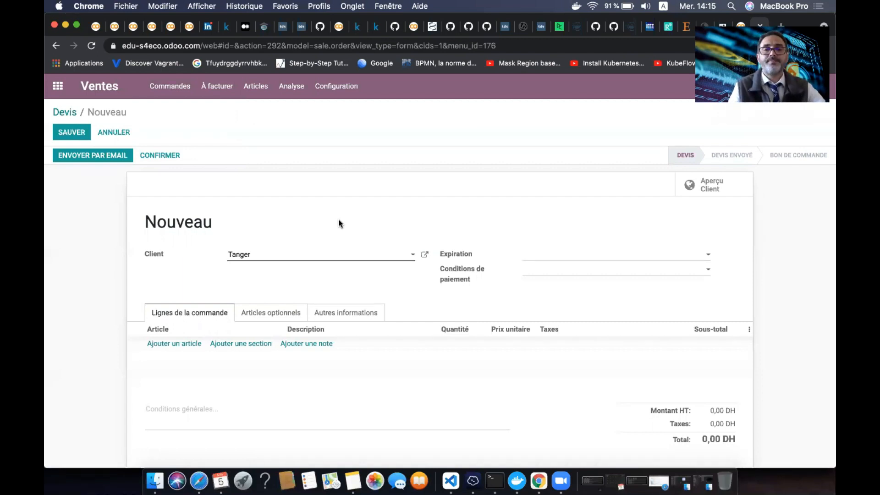
Step: Set the quotation's expiration date to 10/05/2021 and its payment terms to Paiement immédiat
scroll(339, 219, "down", 2)
left_click(588, 214)
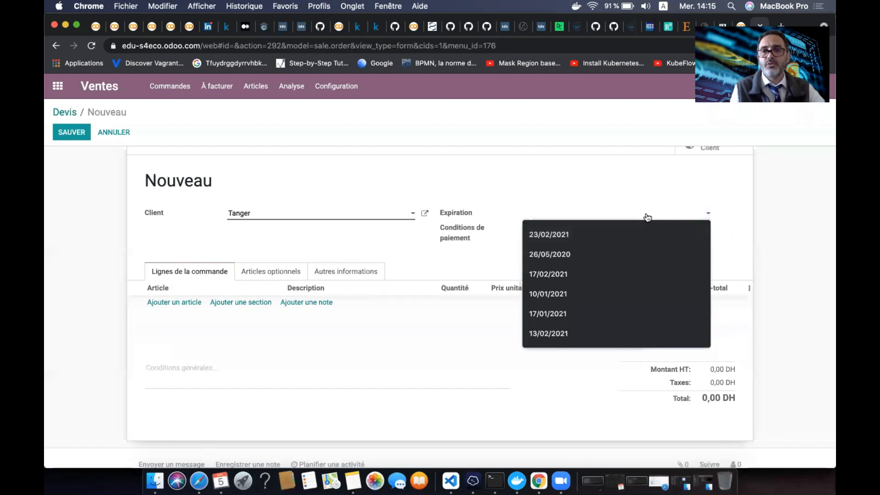
type("05")
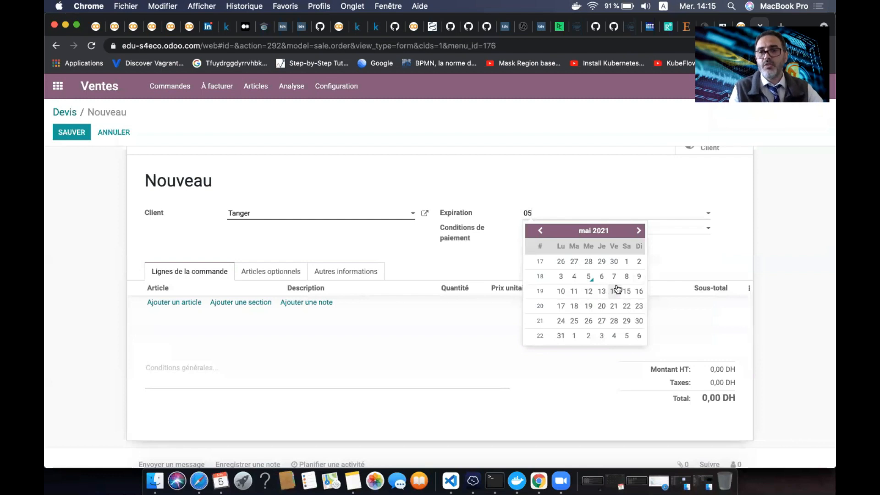
left_click(560, 292)
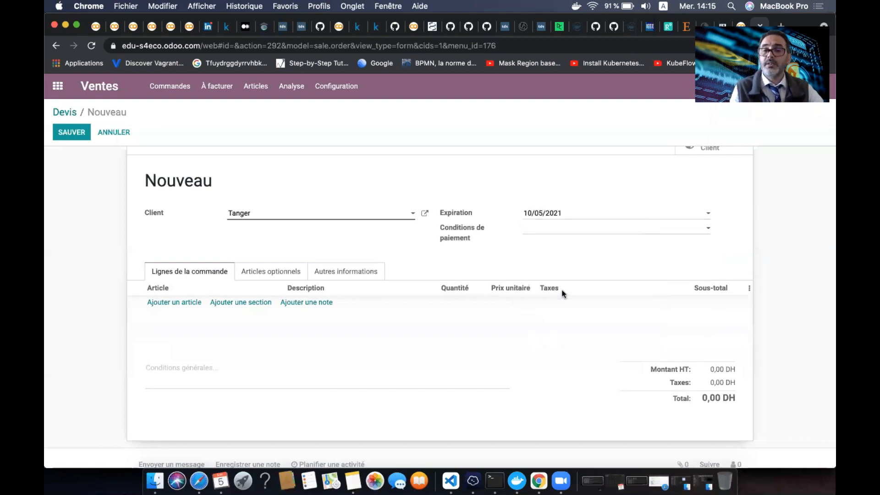
left_click(592, 229)
left_click(585, 247)
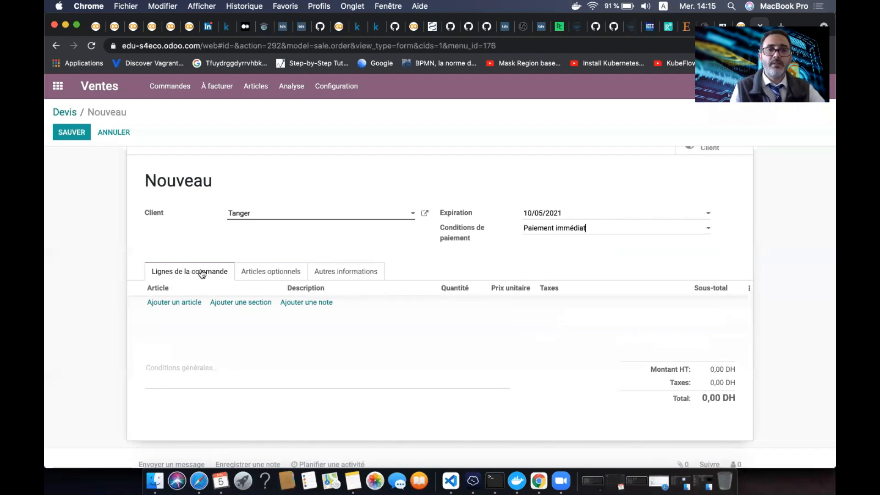
Step: Add an order line for the article Chaise with a quantity of 4
left_click(177, 302)
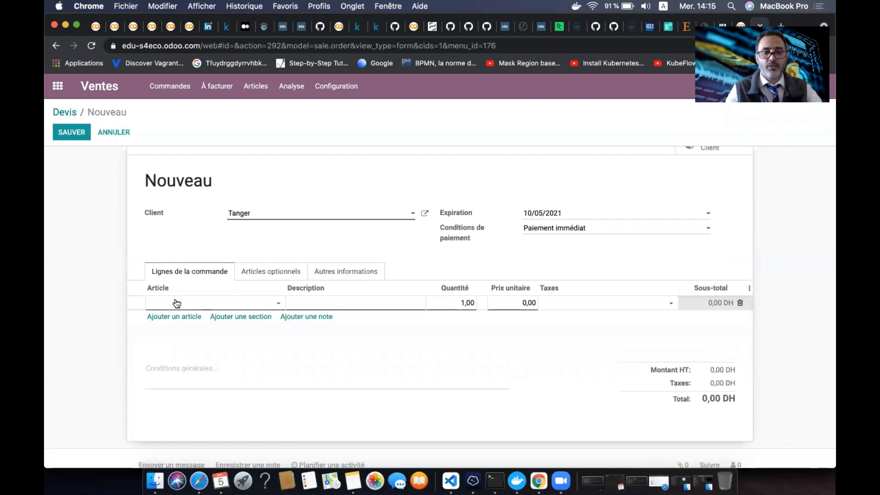
type("cha")
left_click(174, 317)
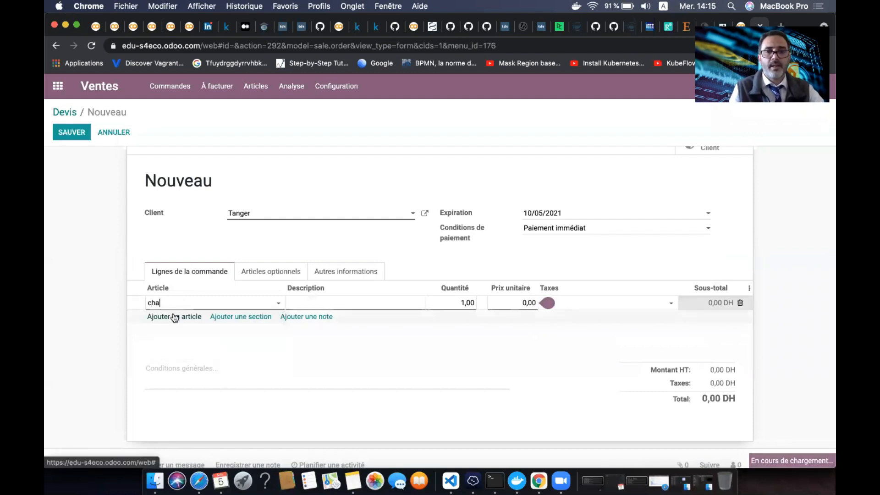
left_click(447, 303)
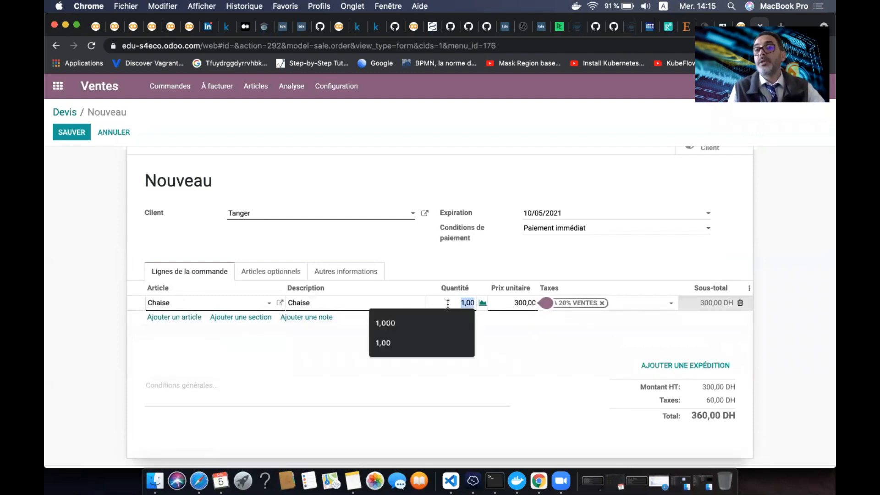
type("4")
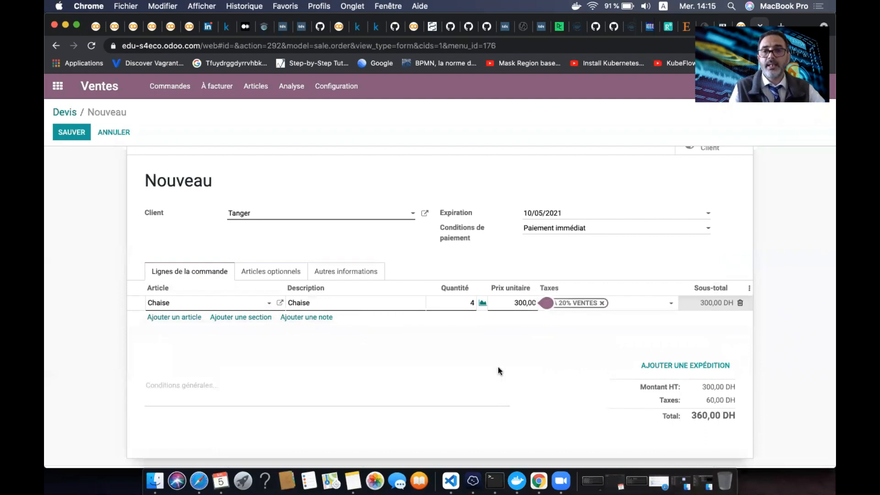
left_click(514, 311)
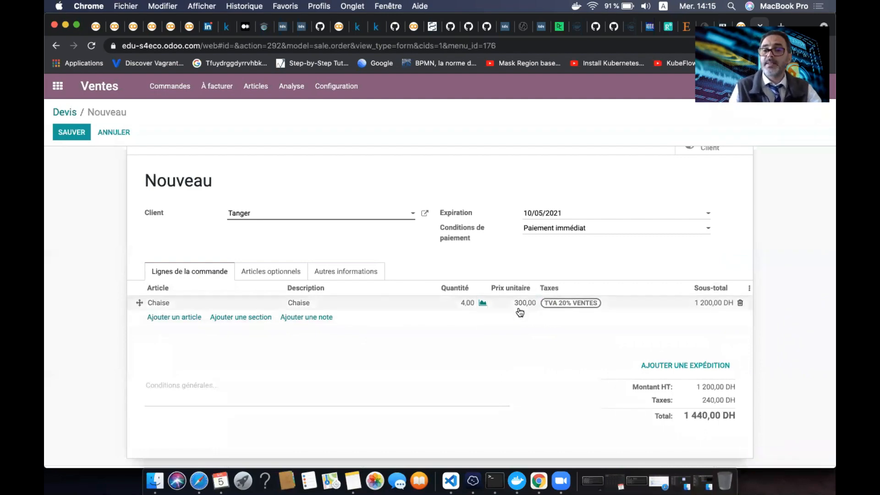
scroll(480, 373, "down", 1)
scroll(480, 373, "up", 1)
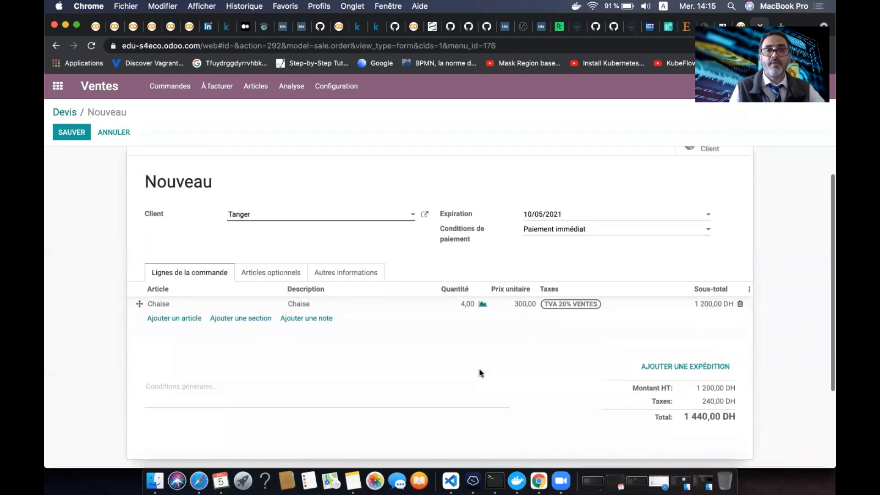
Step: Check the optional articles and other information of the quotation, and create the new tag Solvable for it
left_click(265, 275)
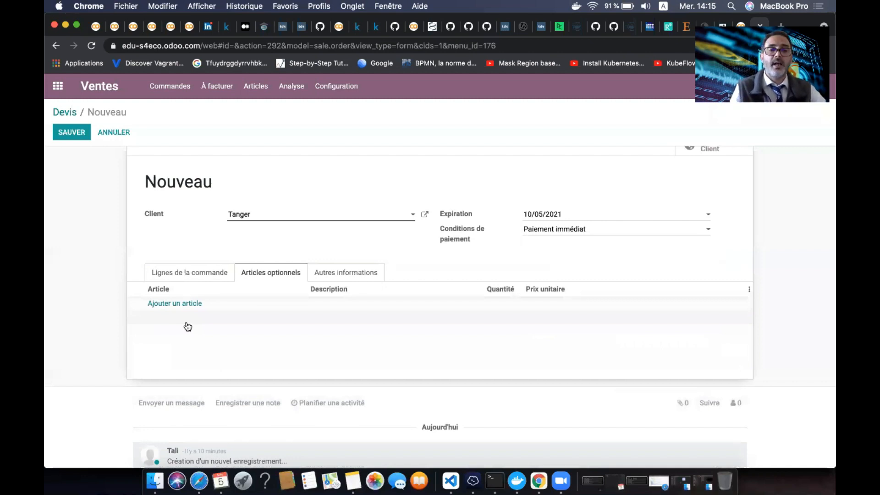
left_click(346, 277)
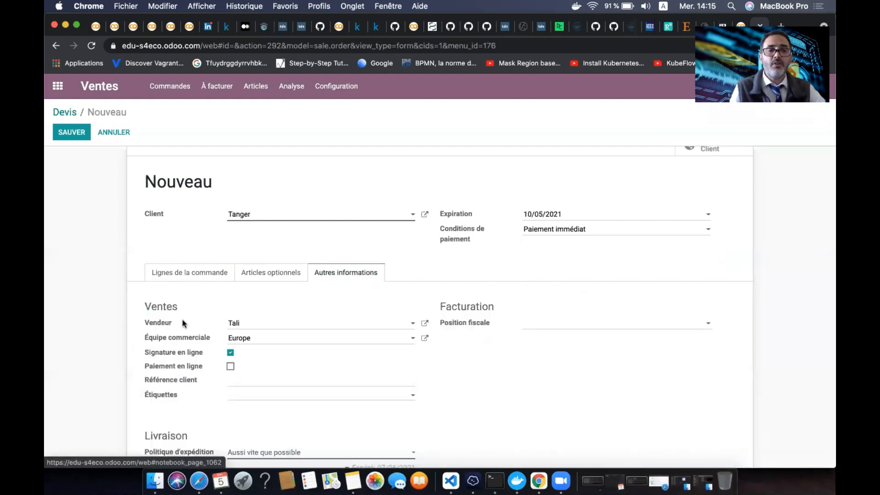
left_click(294, 342)
left_click(506, 356)
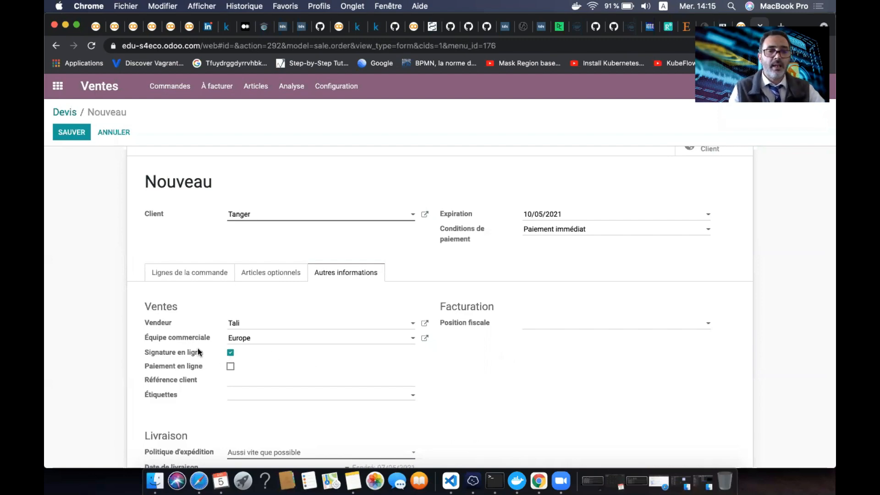
scroll(285, 346, "down", 2)
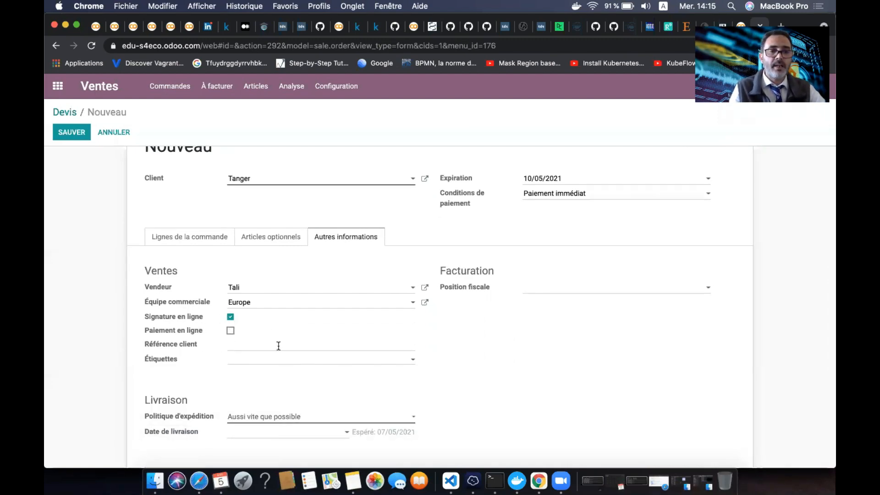
left_click(323, 362)
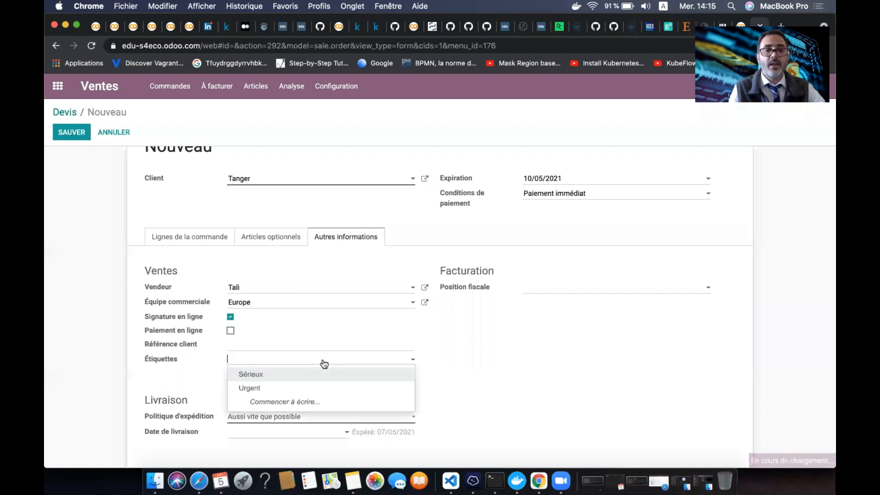
type("Solvab")
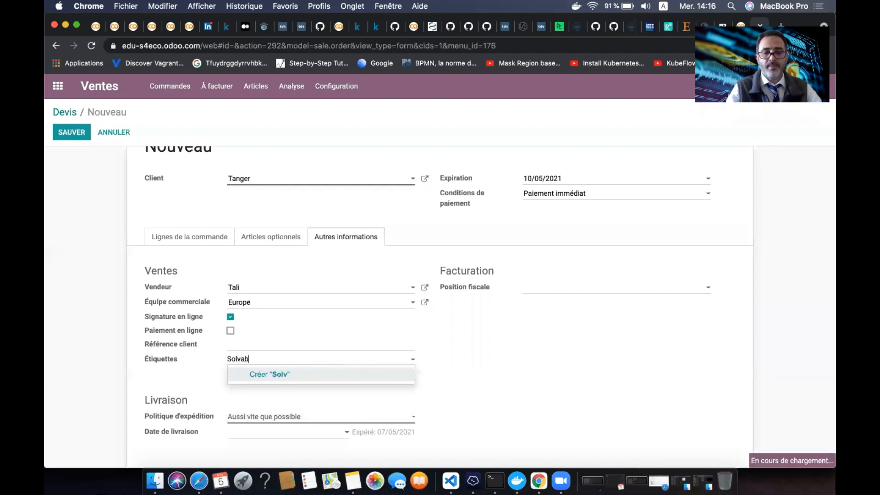
type("le")
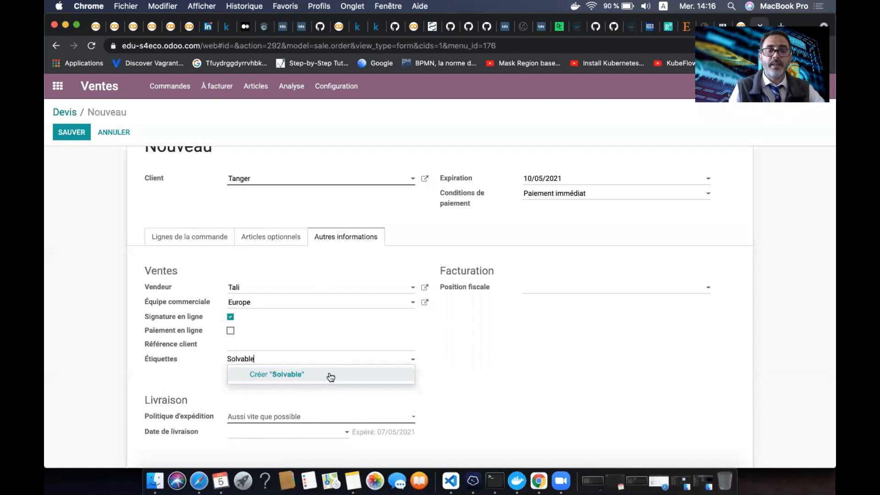
left_click(330, 375)
Step: Add the existing tag Sérieux to the quotation alongside Solvable
scroll(511, 369, "down", 2)
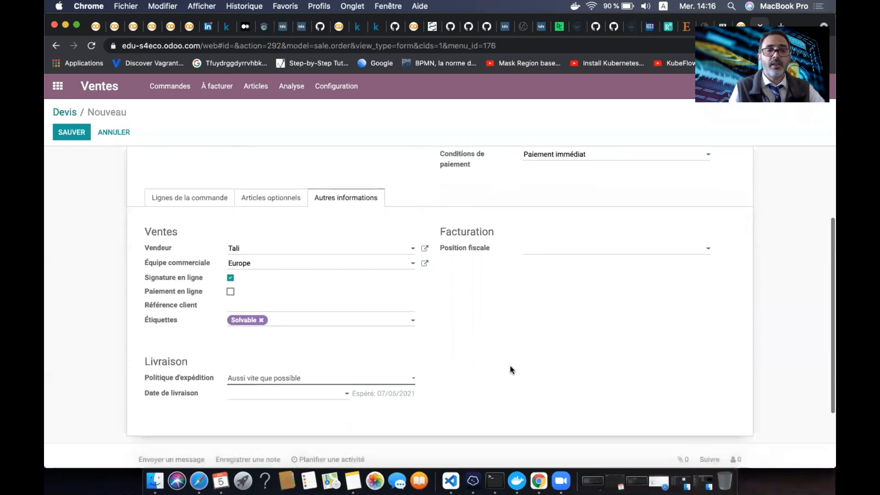
left_click(287, 320)
type("Sé")
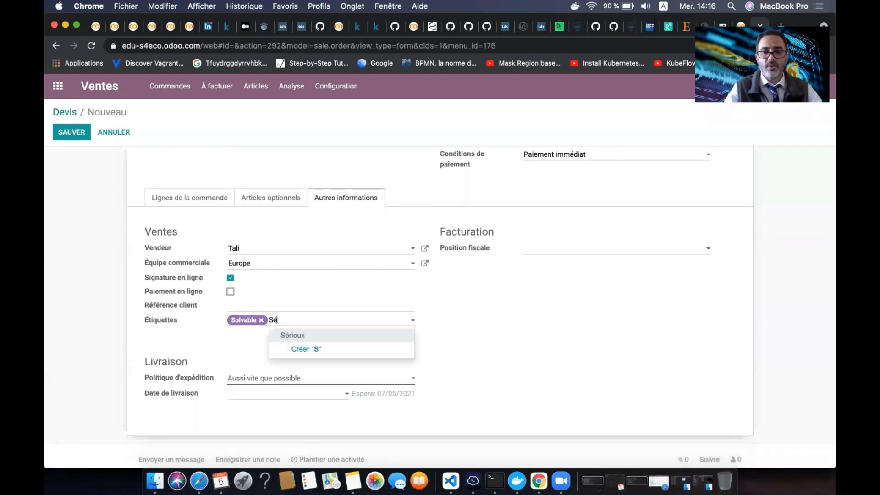
type("rieux")
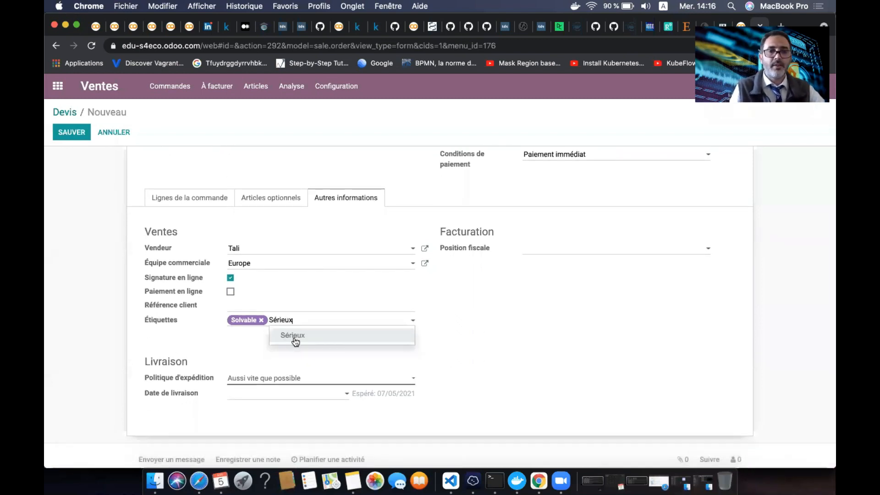
left_click(294, 338)
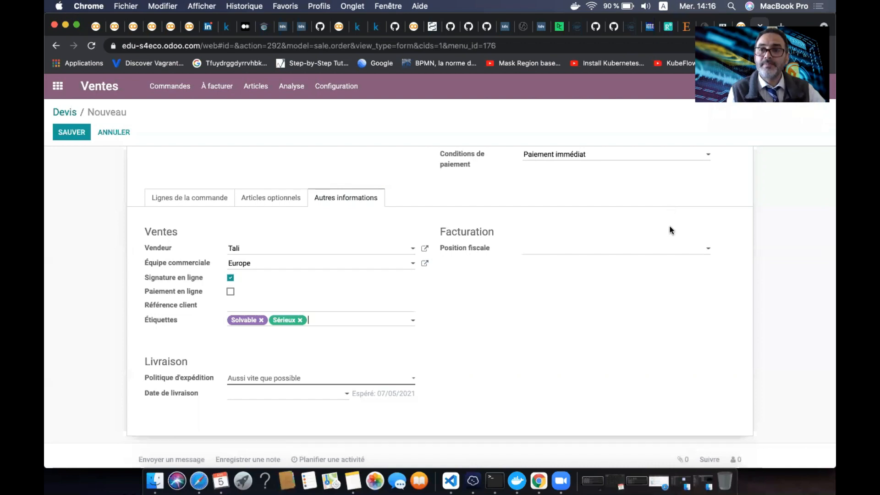
key("XF86AudioRaiseVolume")
key("XF86AudioRaiseVolume")
key("XF86AudioRaiseVolume")
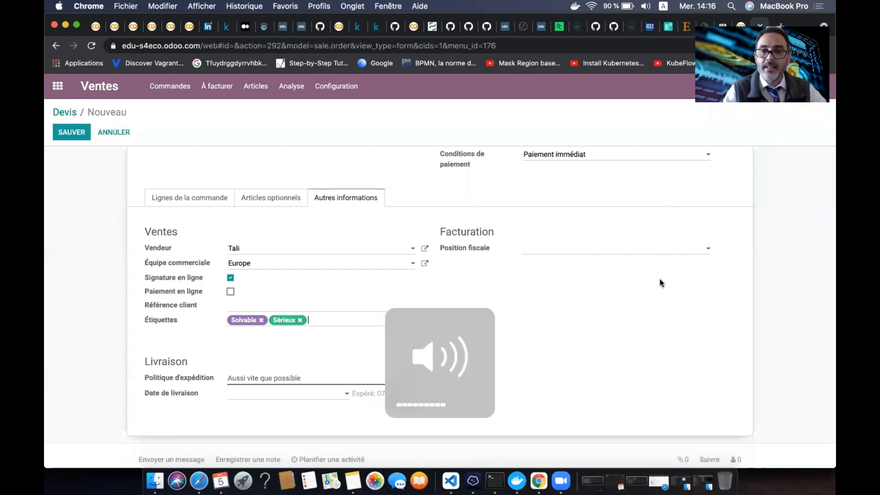
key("XF86AudioRaiseVolume")
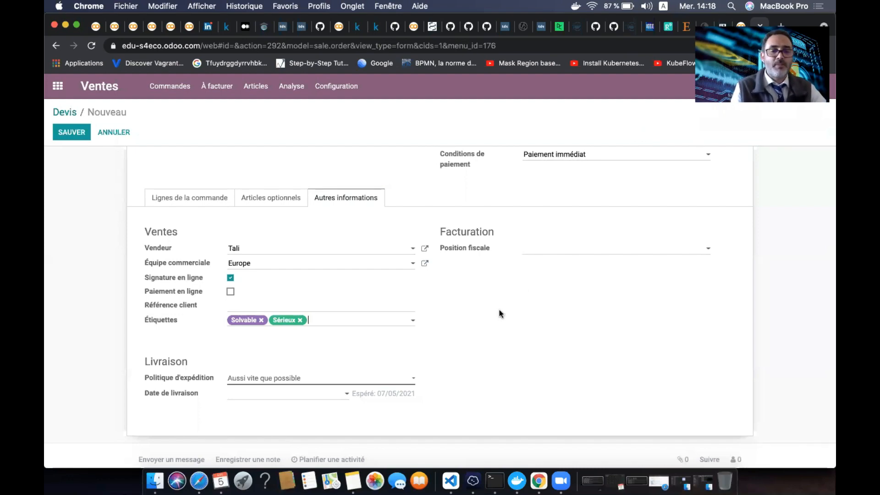
Step: Return to the order lines, fill in the customer's e-mail in Tanger's record and save that record
scroll(282, 311, "up", 5)
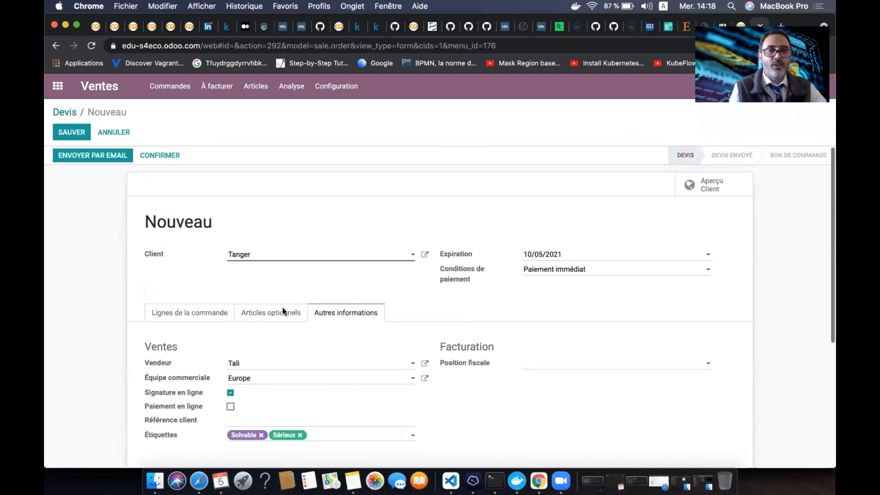
left_click(205, 312)
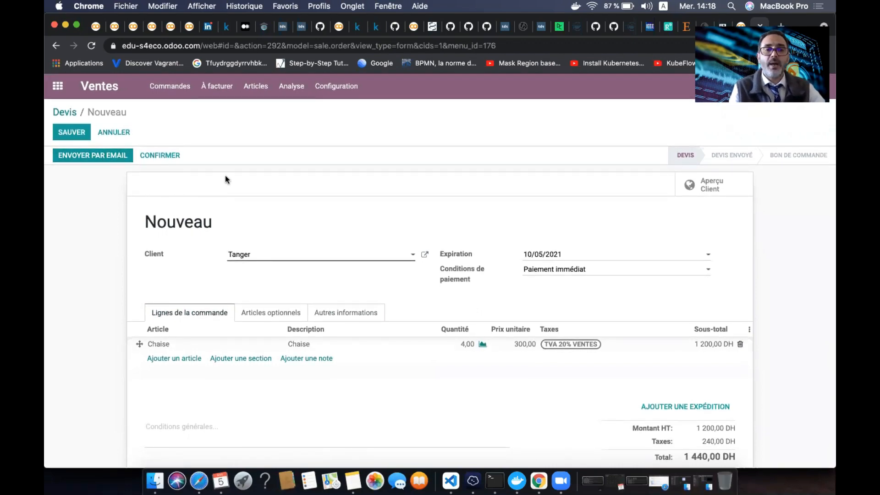
scroll(348, 210, "down", 3)
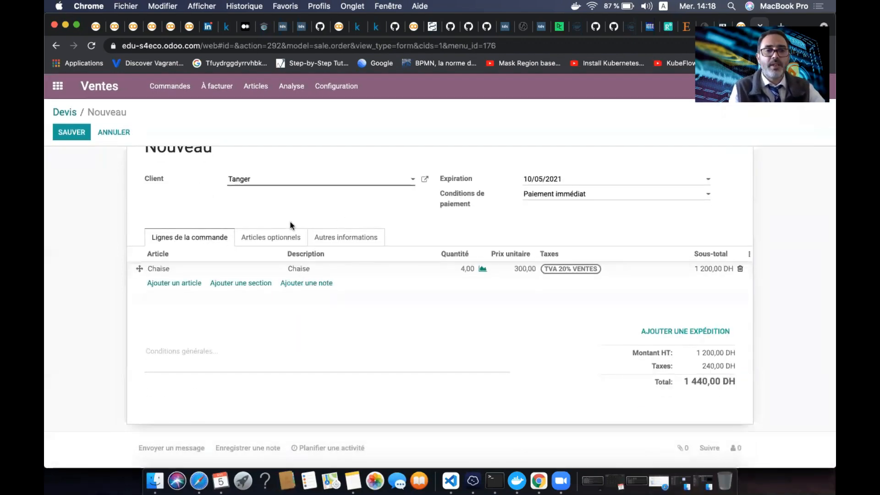
scroll(290, 221, "up", 3)
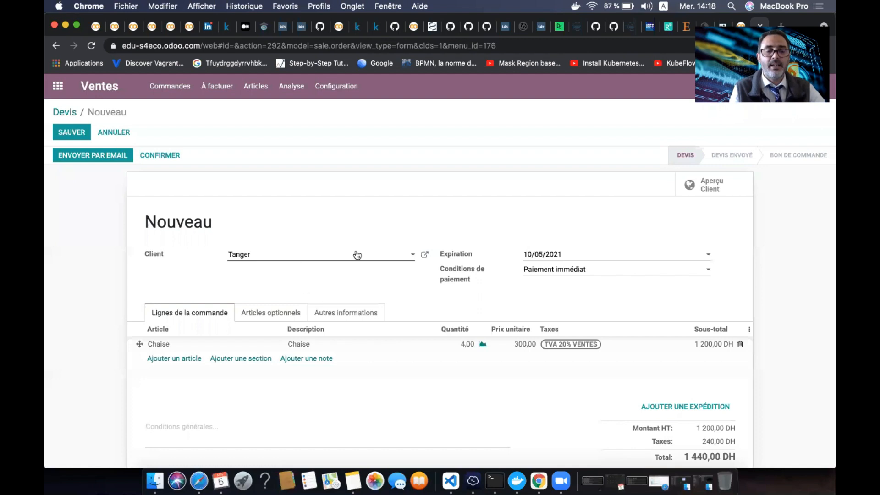
left_click(424, 256)
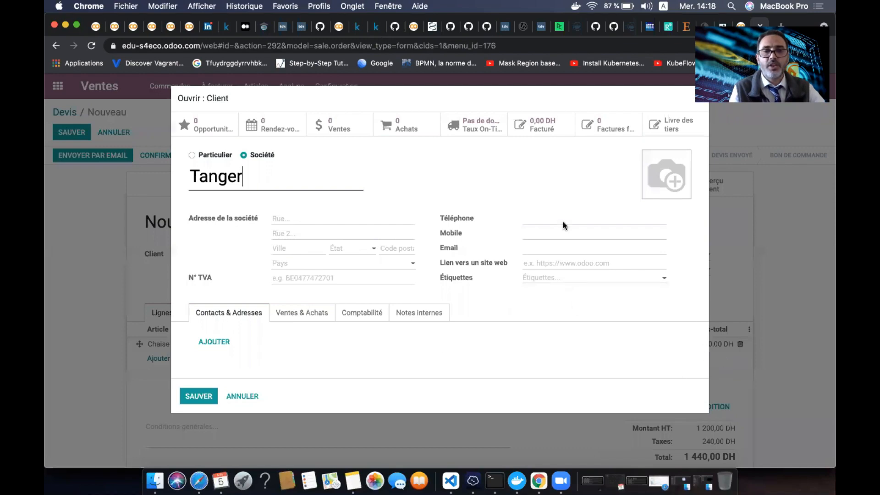
left_click(547, 242)
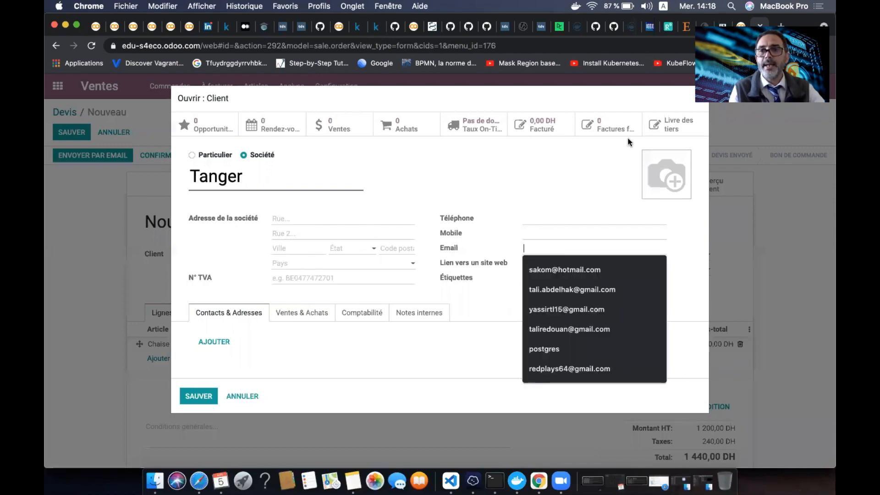
left_click(595, 293)
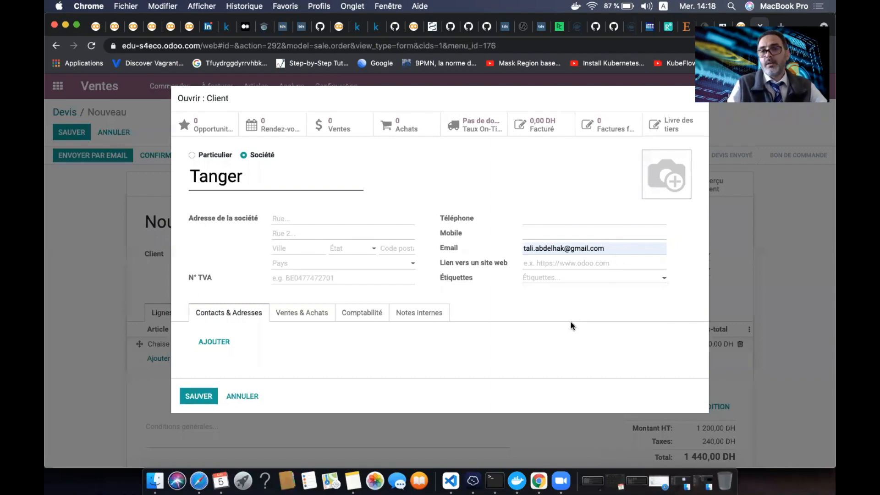
left_click_drag(611, 246, 510, 245)
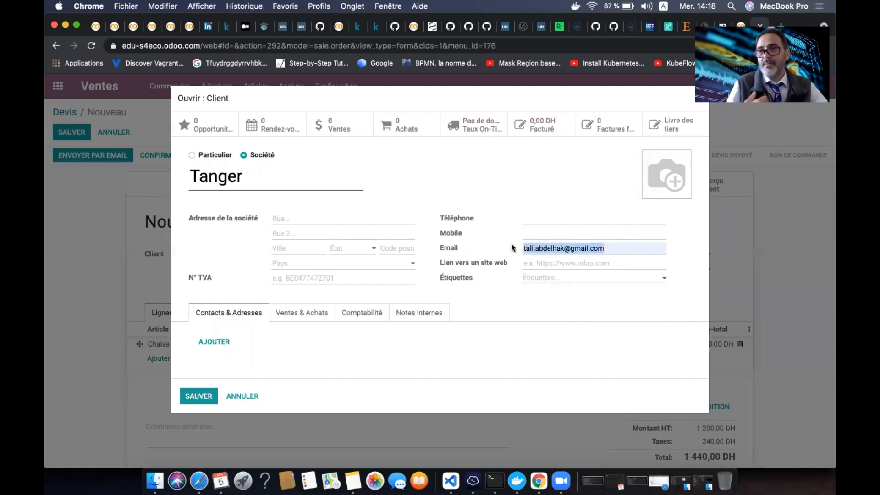
left_click(195, 397)
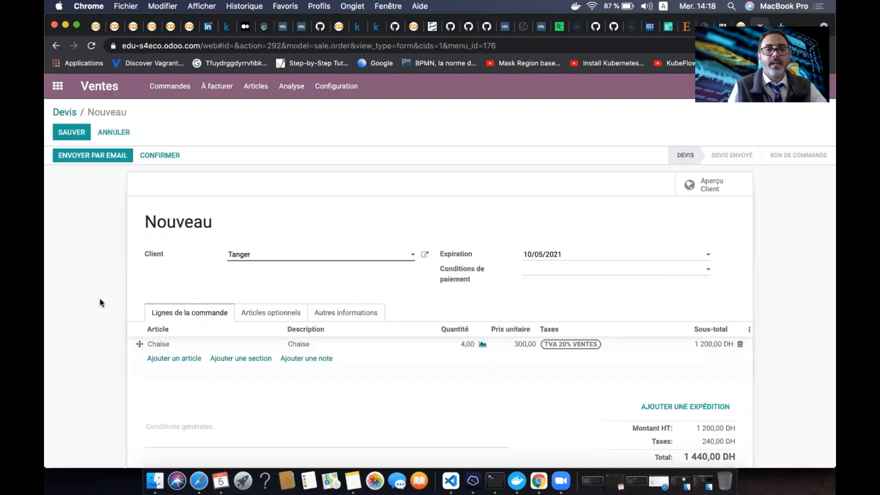
Step: Start sending the quotation by email and review the proposed message, its quotation reference and the attached PDF
left_click(105, 158)
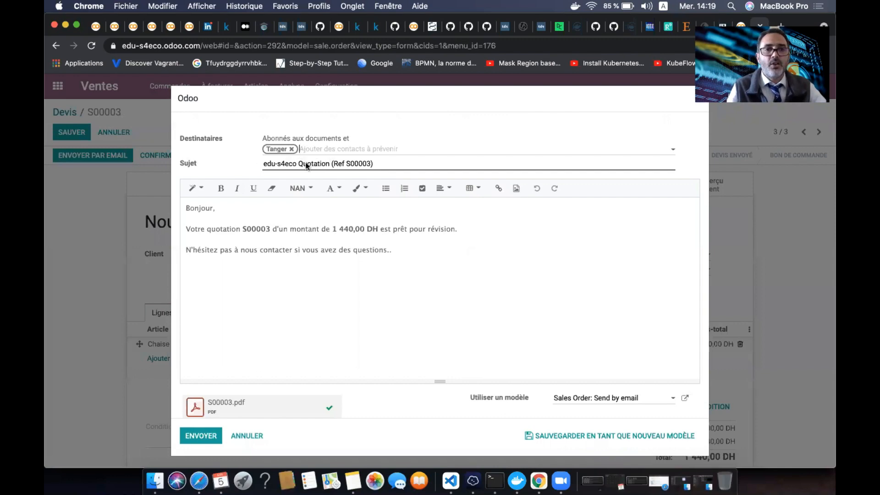
scroll(258, 304, "down", 2)
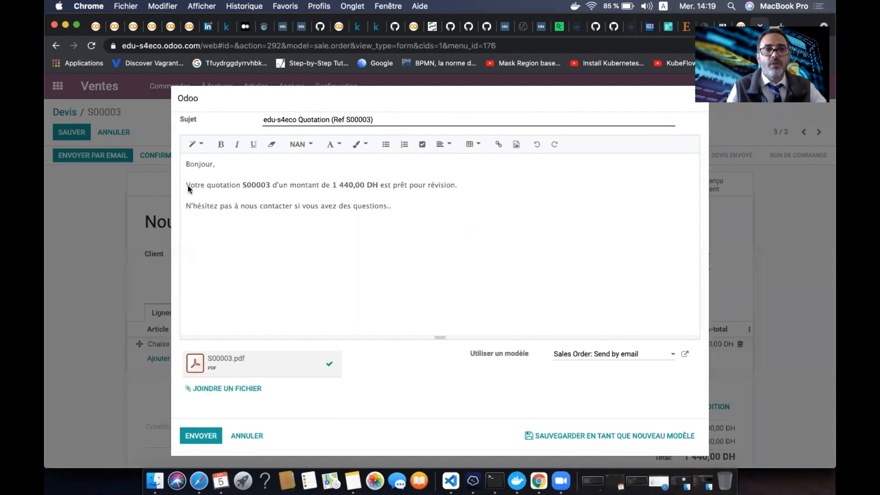
left_click_drag(405, 209, 186, 184)
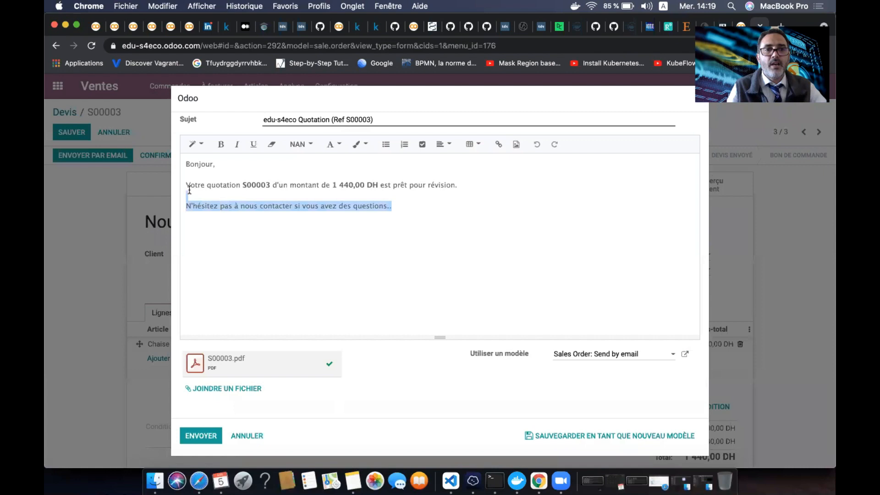
left_click(255, 188)
double_click(255, 185)
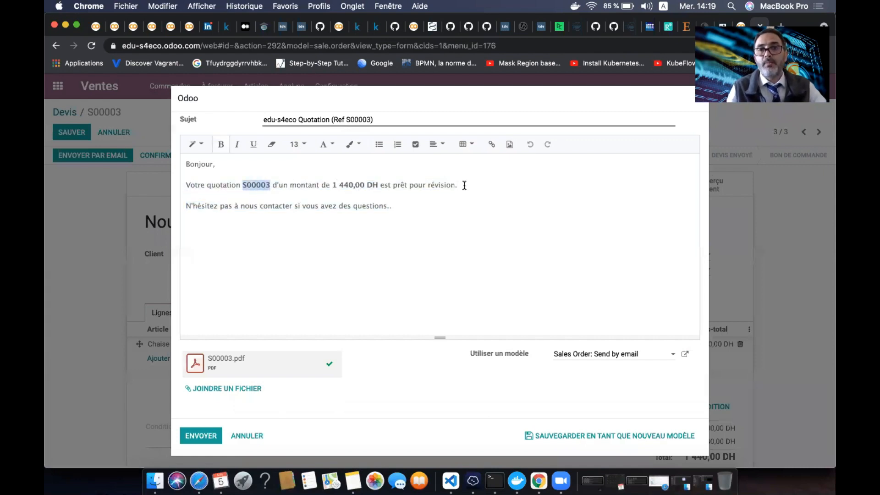
left_click_drag(404, 206, 187, 205)
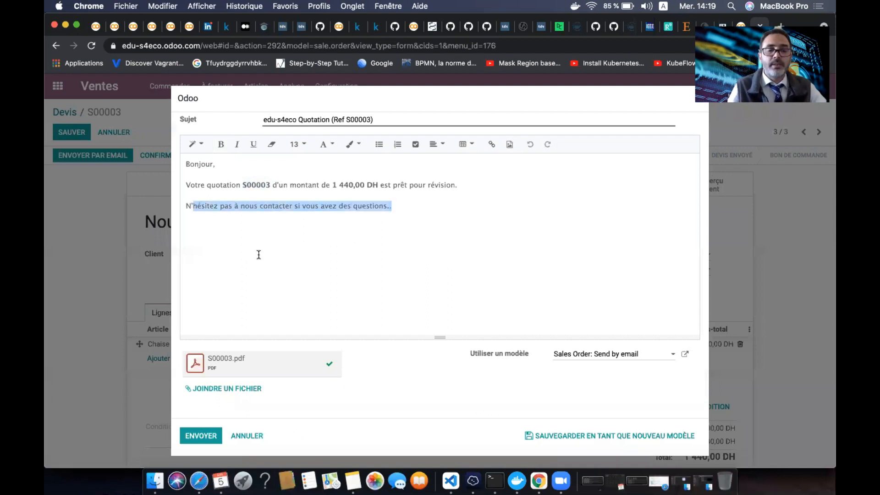
left_click(258, 254)
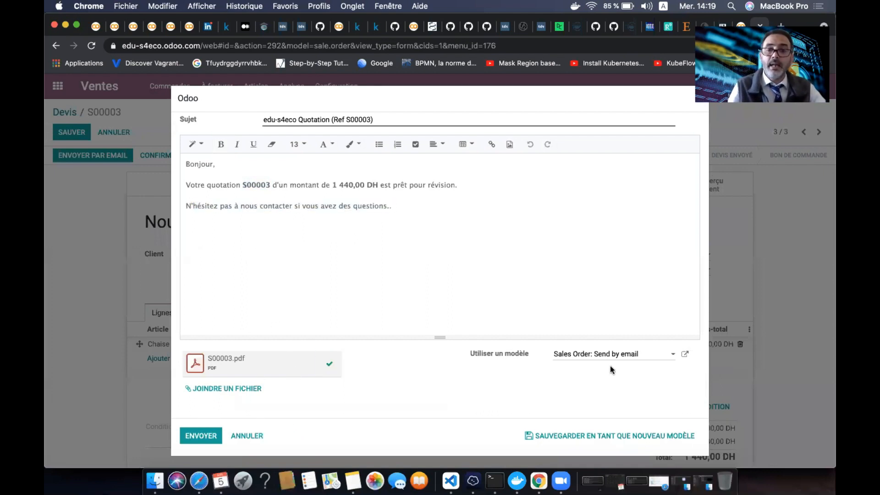
Step: Use the Sales Order: Confirmation Email template for the message and send it
left_click(674, 355)
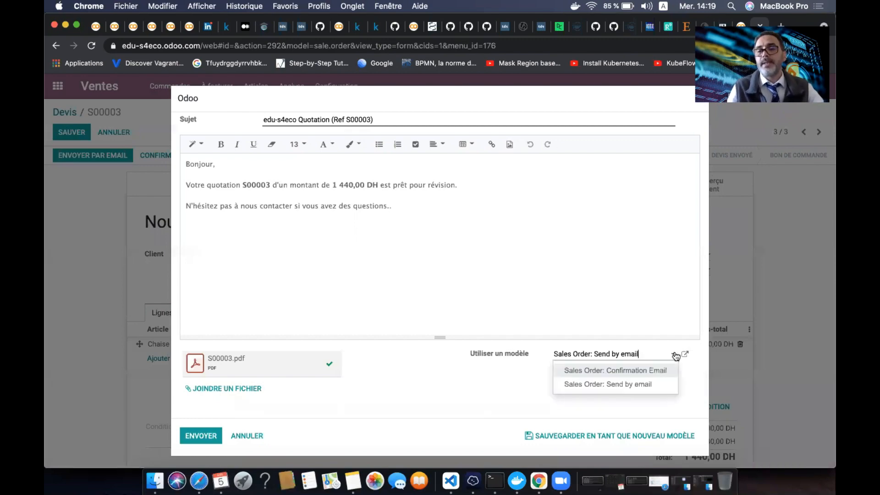
left_click(624, 371)
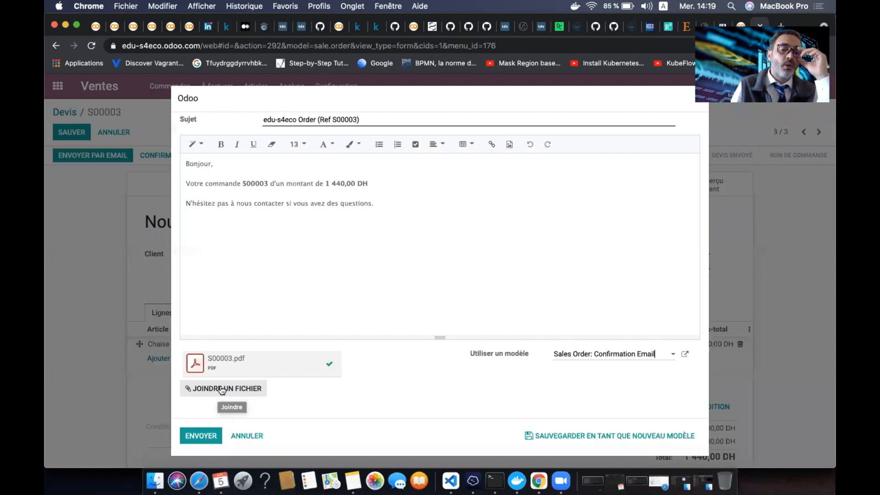
left_click(198, 435)
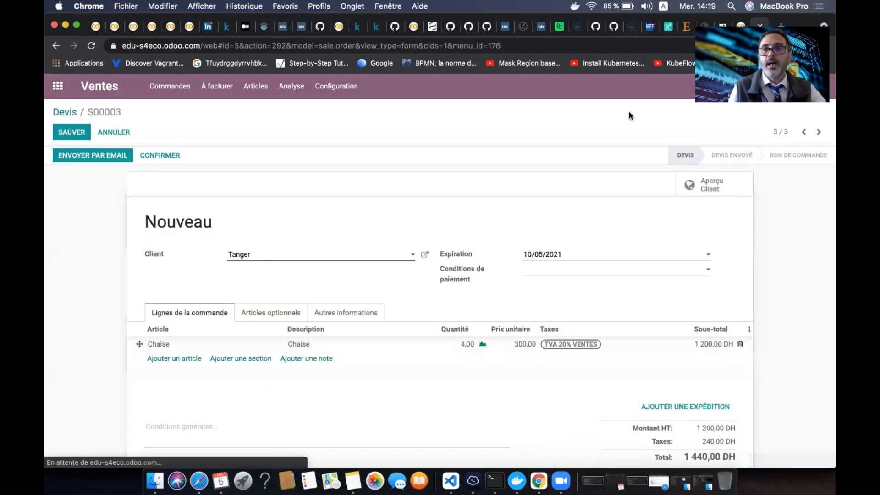
Step: Switch to Gmail in a new browser tab, open the received edu-s4eco Order email for S00003 and read it
left_click(779, 27)
type("mail")
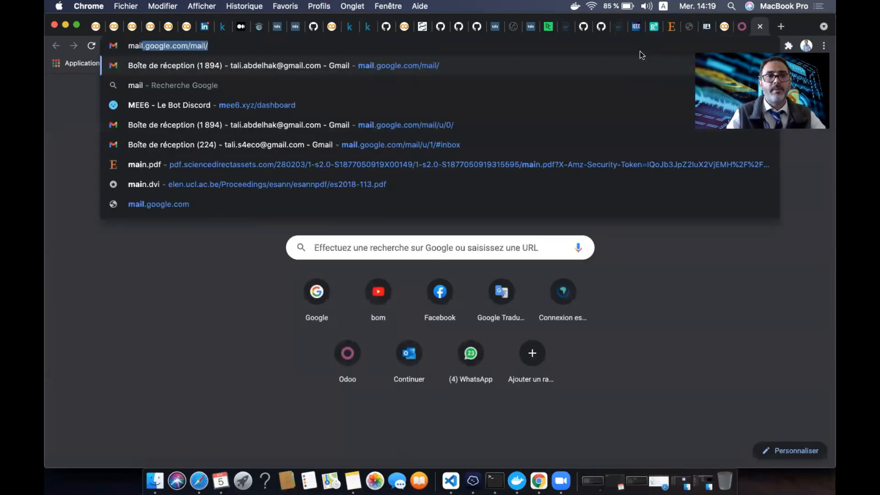
key("Return")
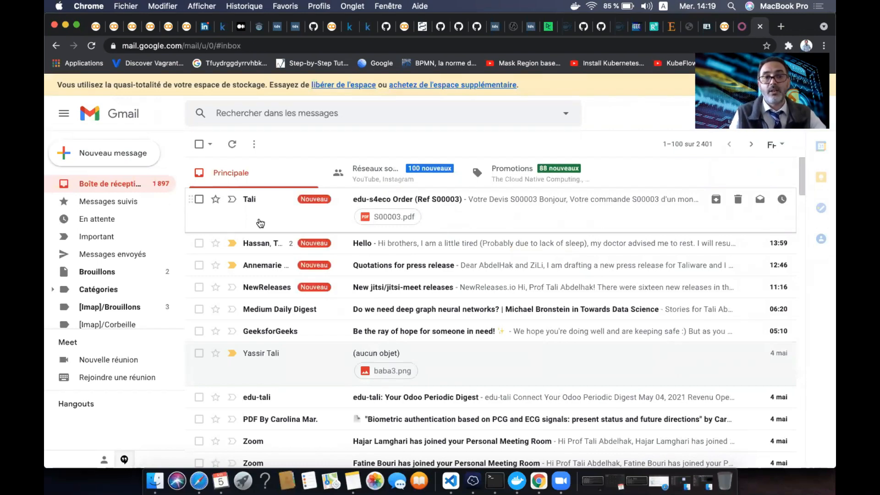
left_click(260, 222)
scroll(354, 301, "down", 3)
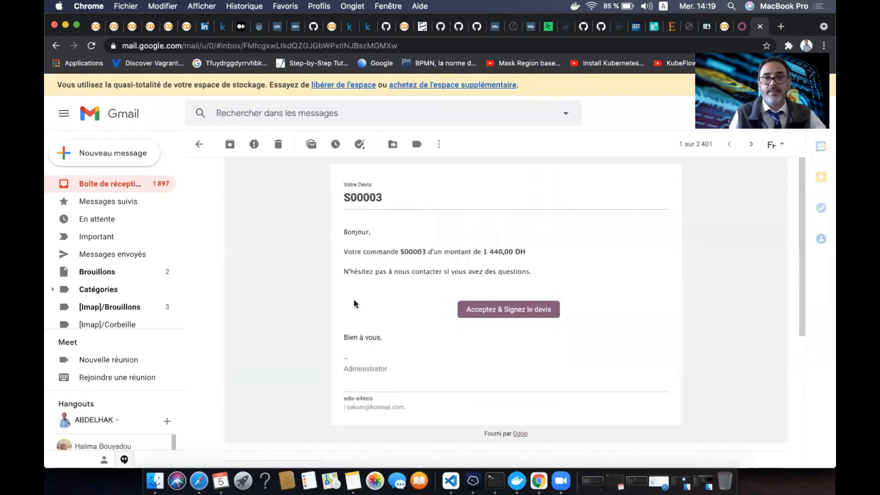
mouse_move(344, 241)
left_mouse_down()
mouse_move(510, 242)
mouse_move(358, 246)
left_mouse_up()
left_click(400, 307)
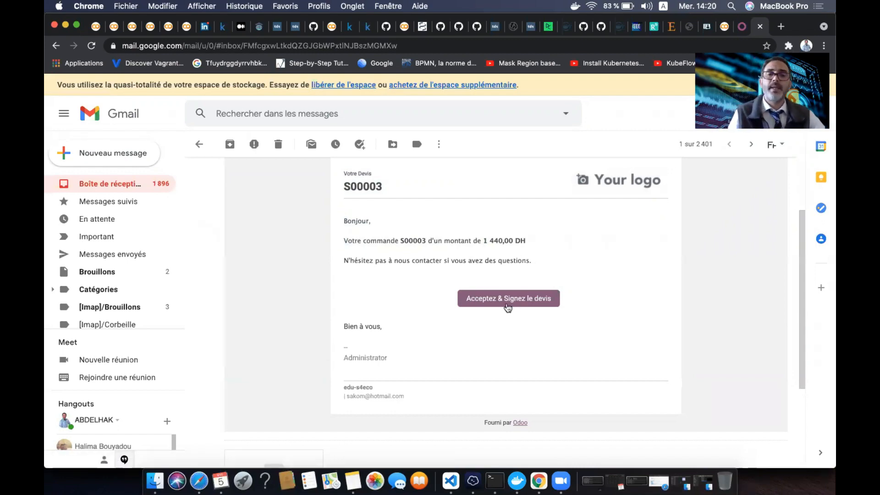
Step: Follow the email's Acceptez & Signez le devis link to quotation S00003 and check its message history
left_click(505, 301)
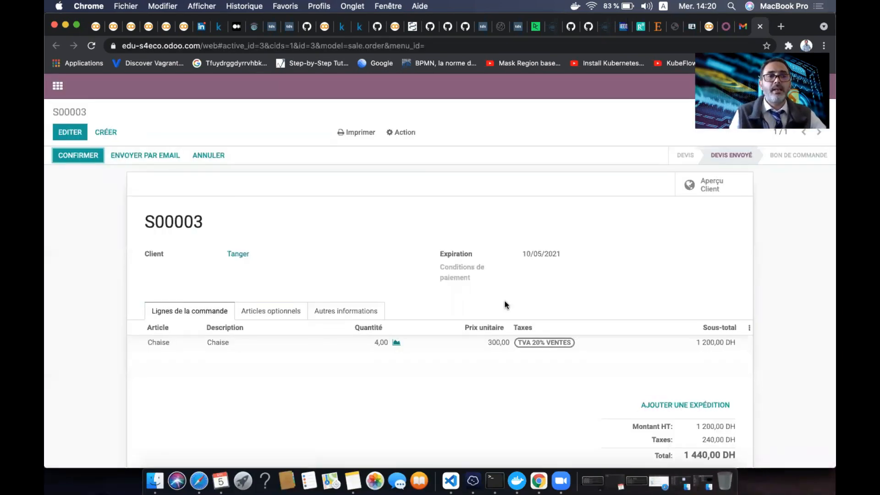
scroll(505, 301, "down", 6)
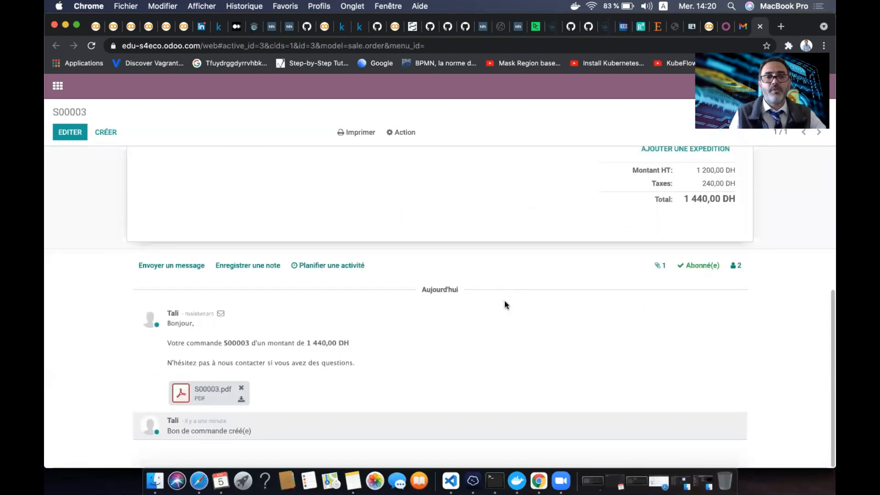
scroll(504, 300, "up", 6)
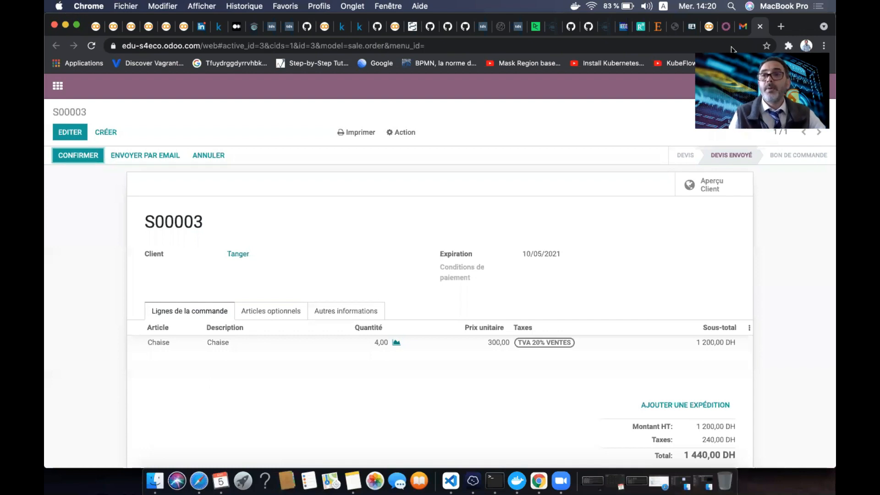
Step: Check the quotation in the original Odoo tab, and confirm it in the copy opened from the email
left_click(725, 28)
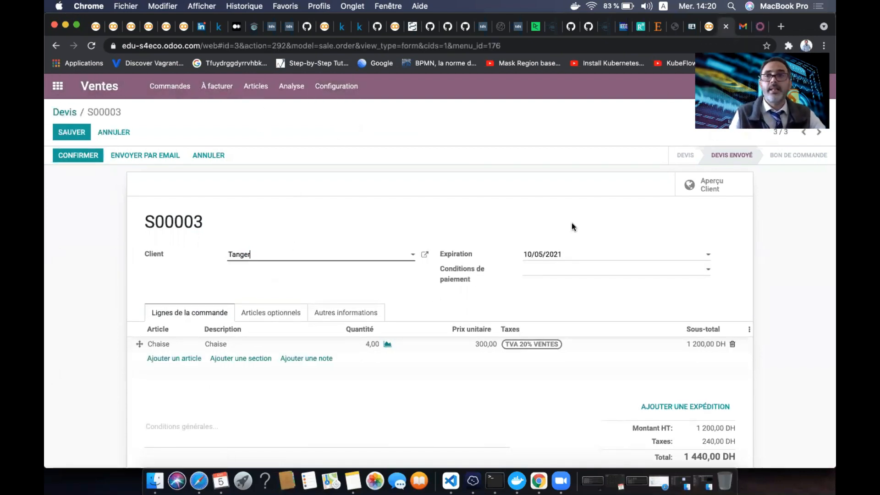
left_click(760, 27)
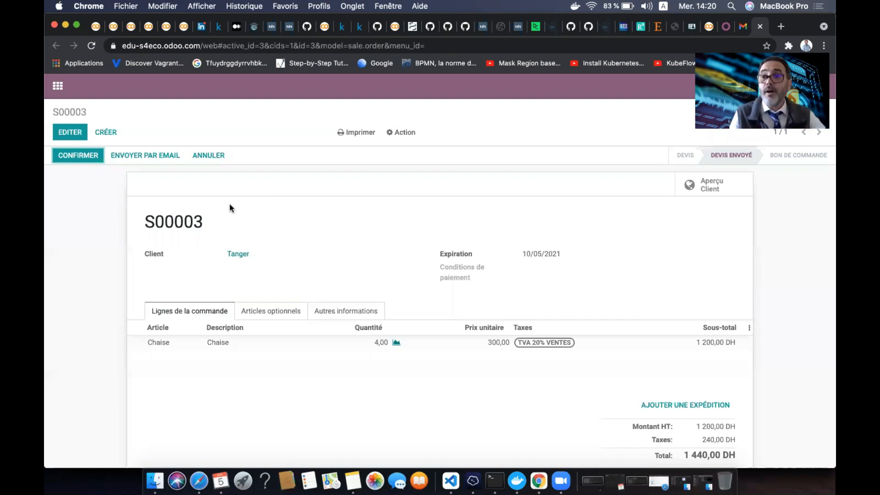
scroll(337, 218, "down", 2)
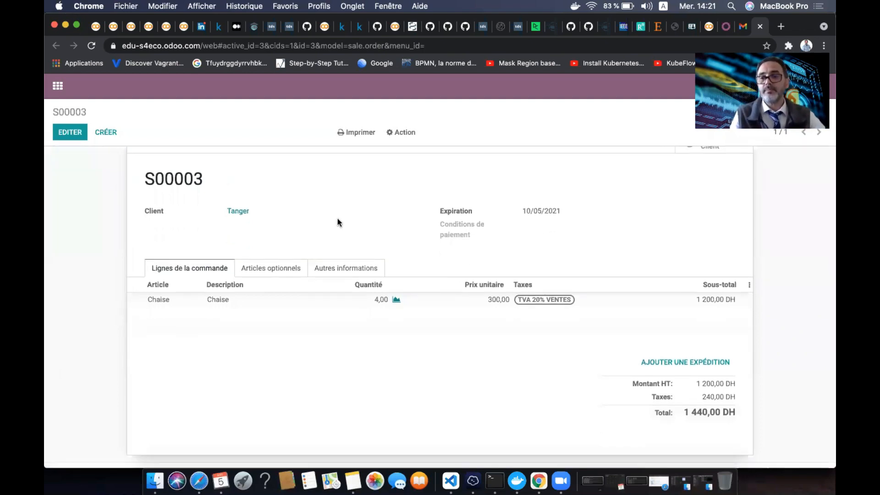
scroll(337, 219, "up", 2)
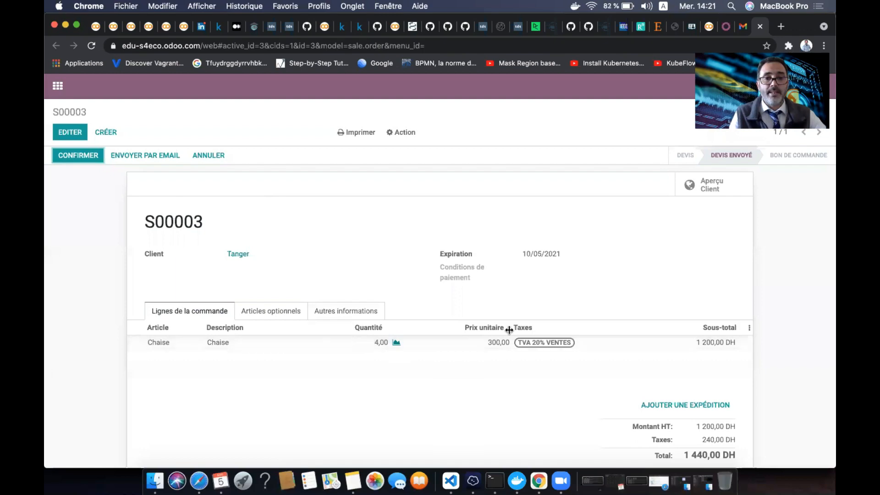
left_click(80, 159)
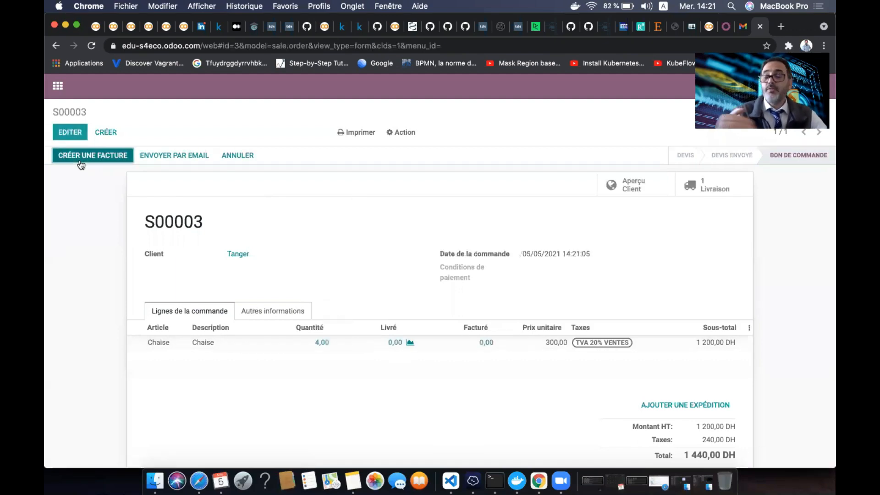
Step: Close the confirmed order's tab, return to the original Odoo tab and reload the order there
left_click(760, 27)
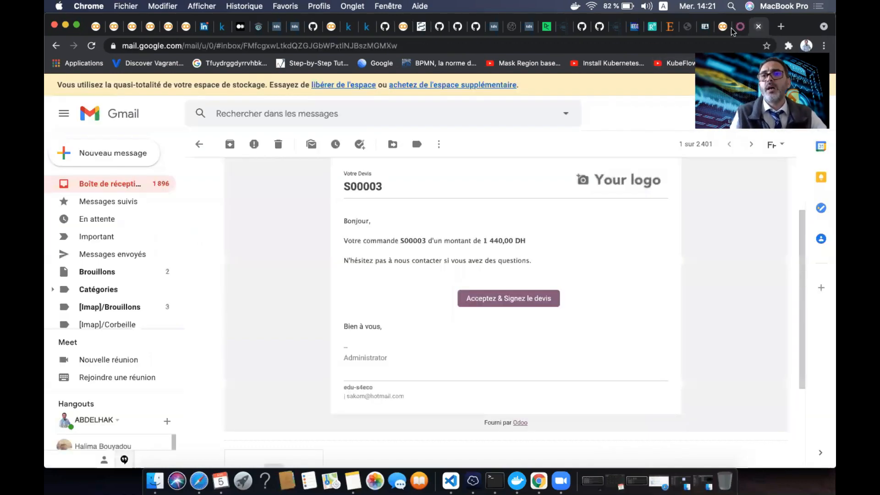
left_click(730, 28)
left_click(745, 28)
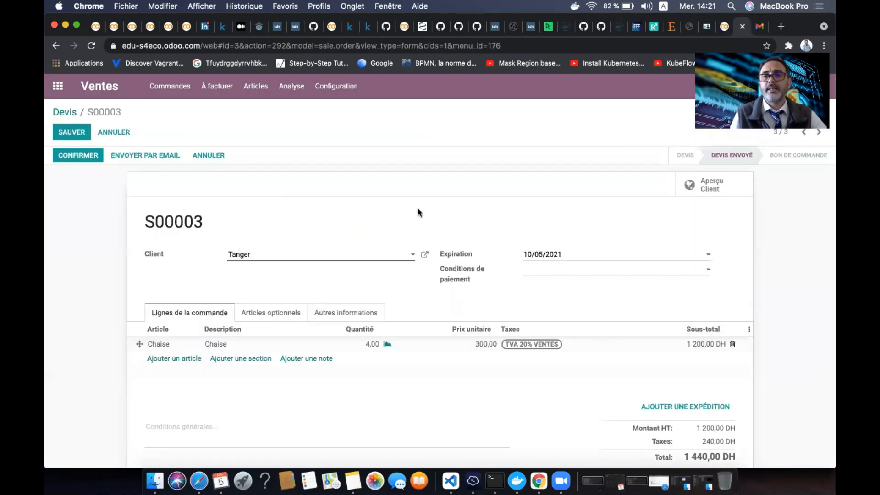
left_click(91, 46)
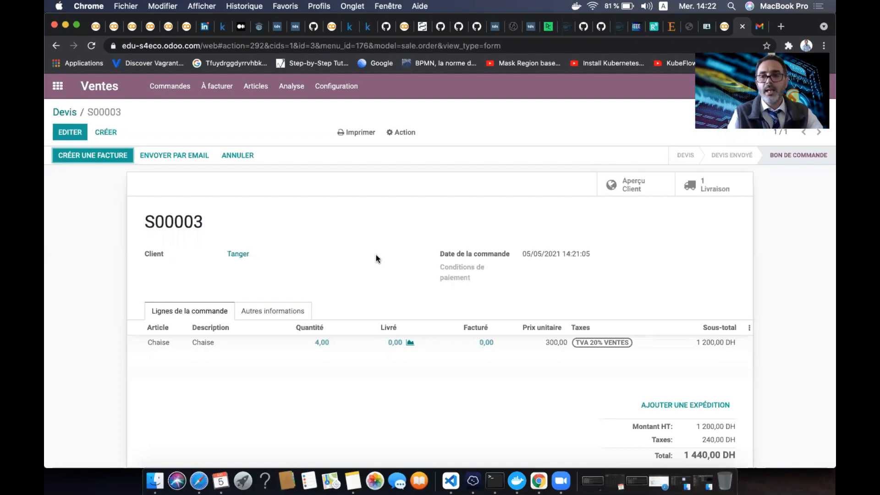
Step: Examine the confirmed order's amounts and its history of status changes and sent messages
scroll(375, 256, "down", 3)
scroll(376, 257, "down", 3)
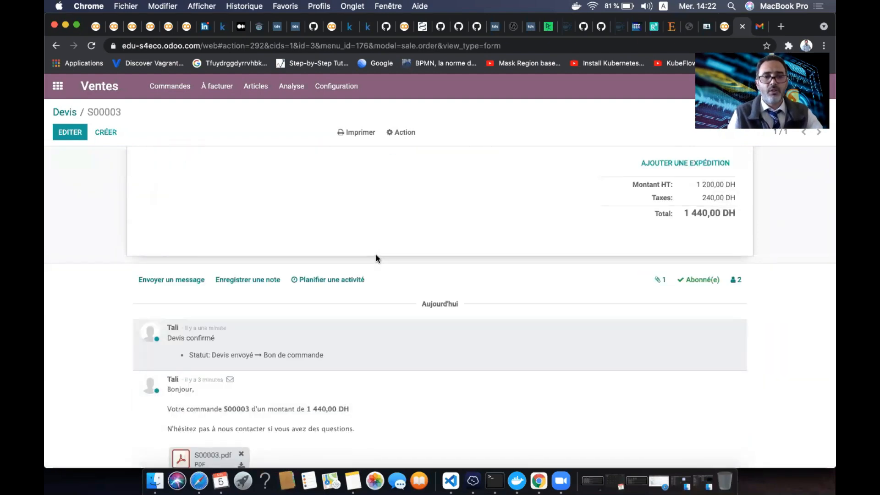
scroll(375, 258, "up", 3)
scroll(375, 257, "down", 3)
scroll(378, 260, "down", 1)
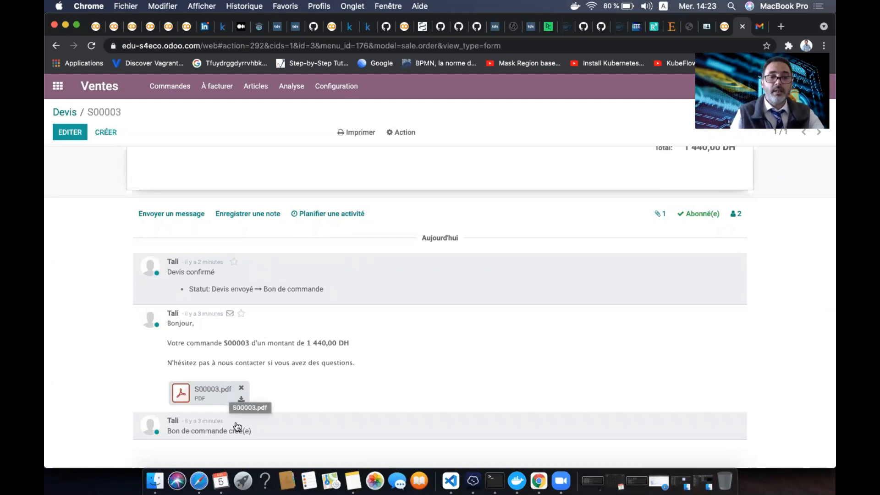
scroll(255, 365, "up", 3)
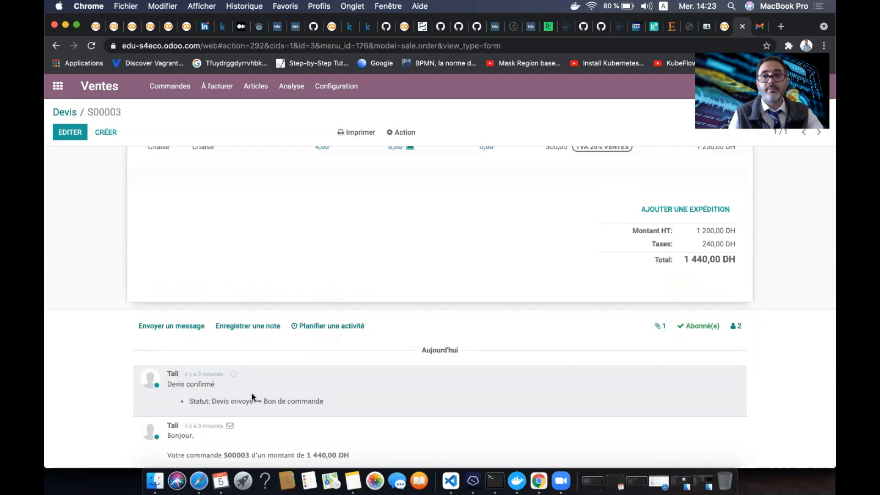
scroll(251, 396, "up", 5)
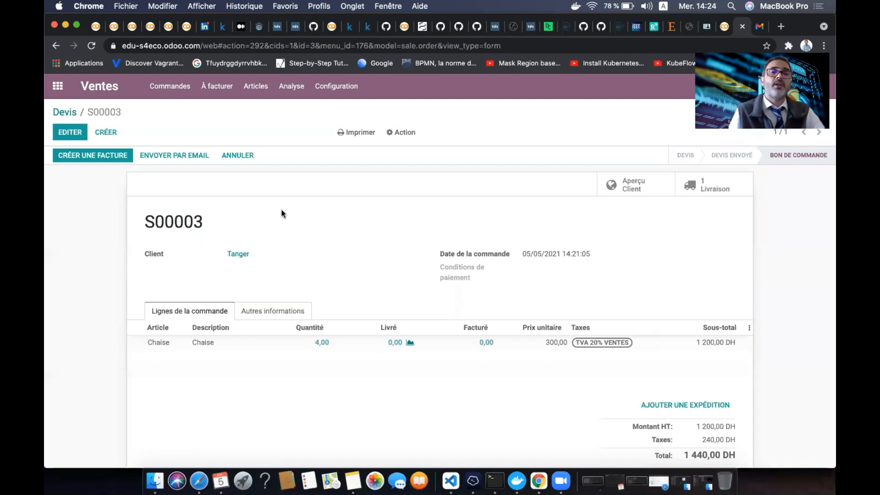
Step: Review the invoice types offered for order S00003, cancel the invoice creation and go to the list of articles
left_click(99, 155)
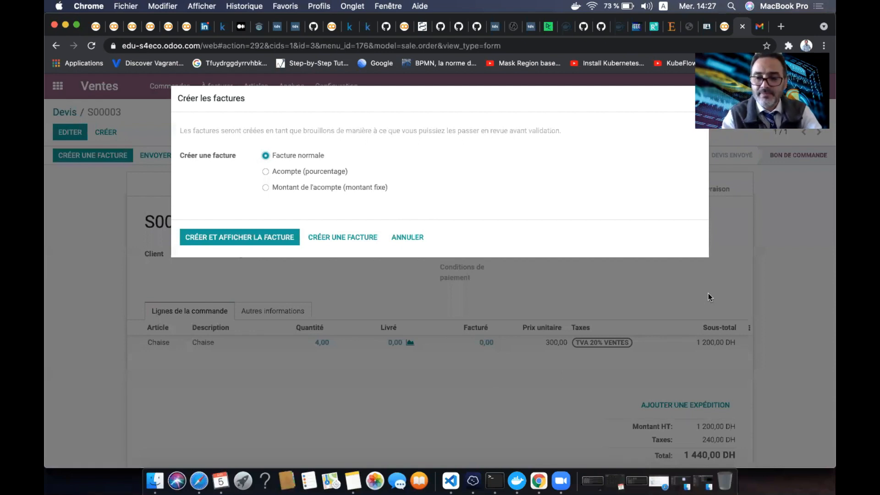
key("XF86AudioRaiseVolume")
key("XF86AudioRaiseVolume")
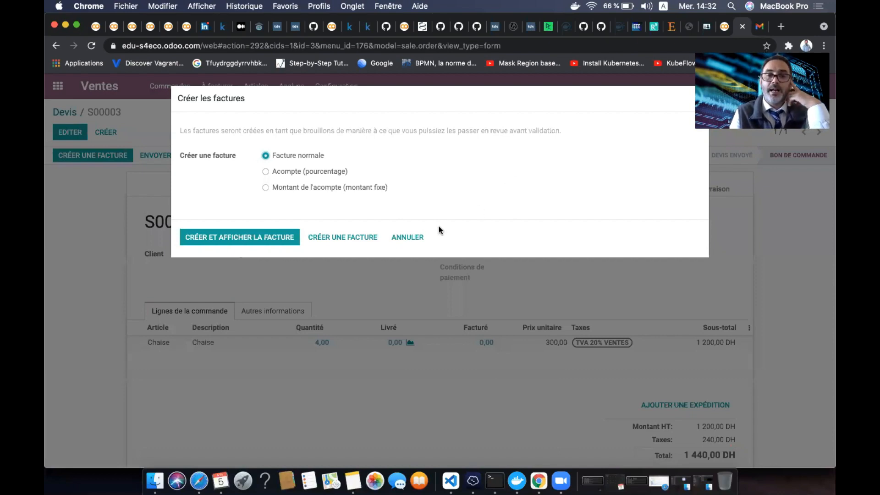
left_click(421, 239)
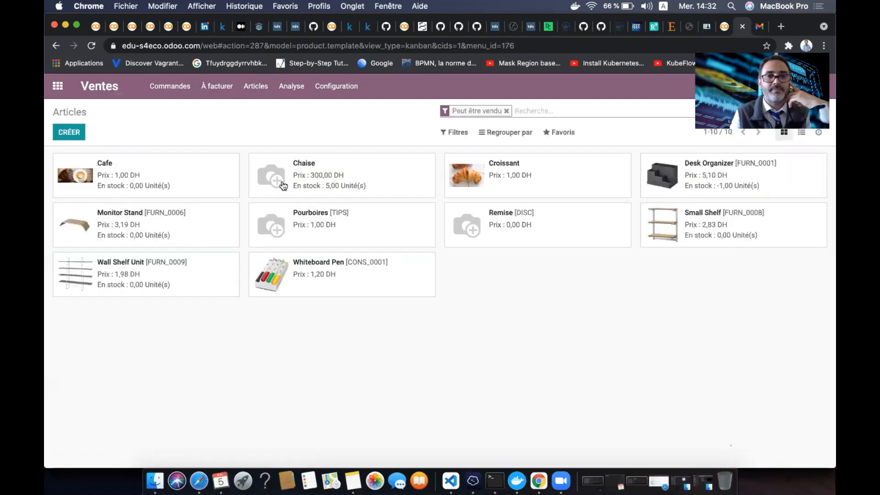
Step: Open the sales settings of the article Chaise for editing and examine its invoicing policy options
left_click(345, 168)
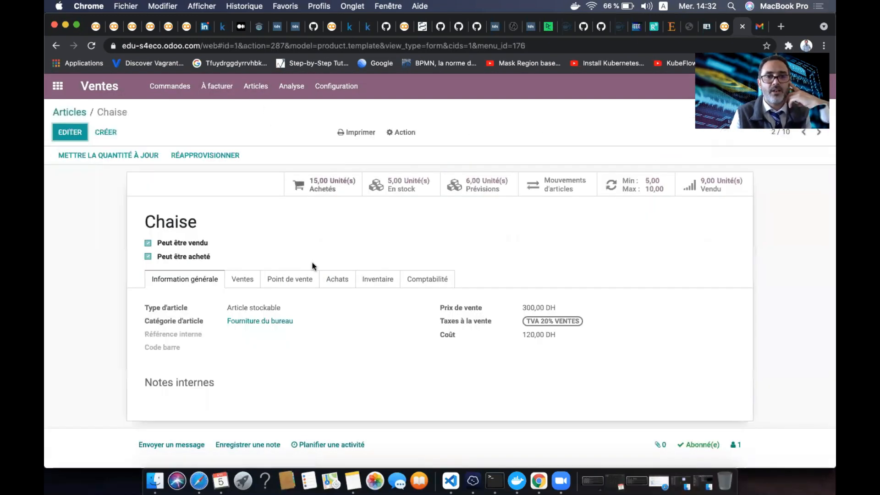
left_click(242, 280)
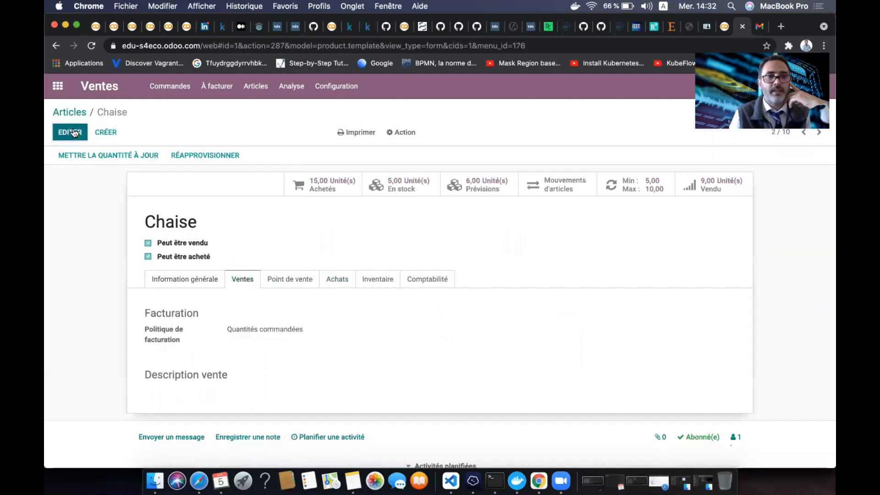
left_click(70, 132)
scroll(74, 259, "down", 1)
left_click_drag(143, 305, 182, 329)
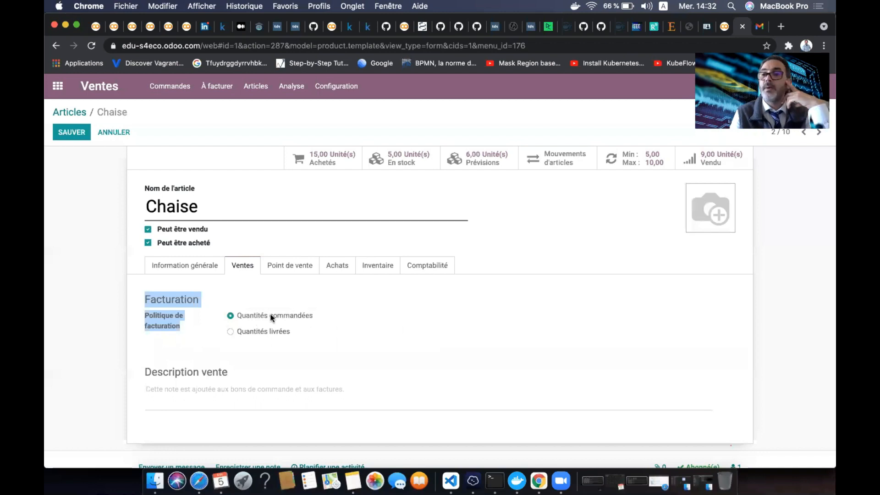
left_click(350, 297)
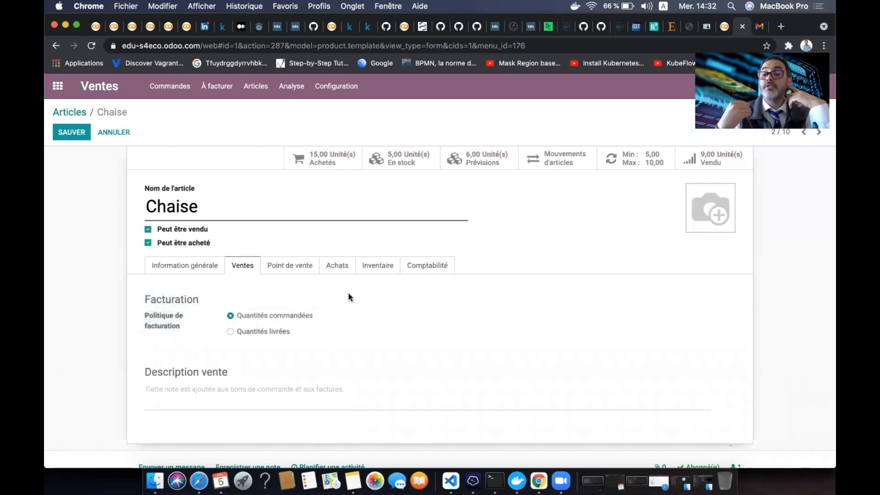
Step: Try the Quantités livrées invoicing policy on Chaise, switch back to Quantités commandées and leave the article, discarding the edits
left_click(232, 331)
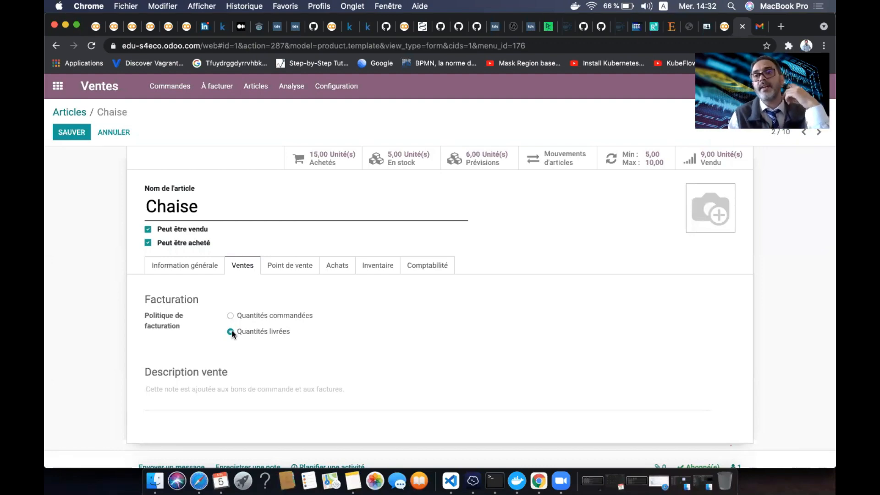
left_click(266, 314)
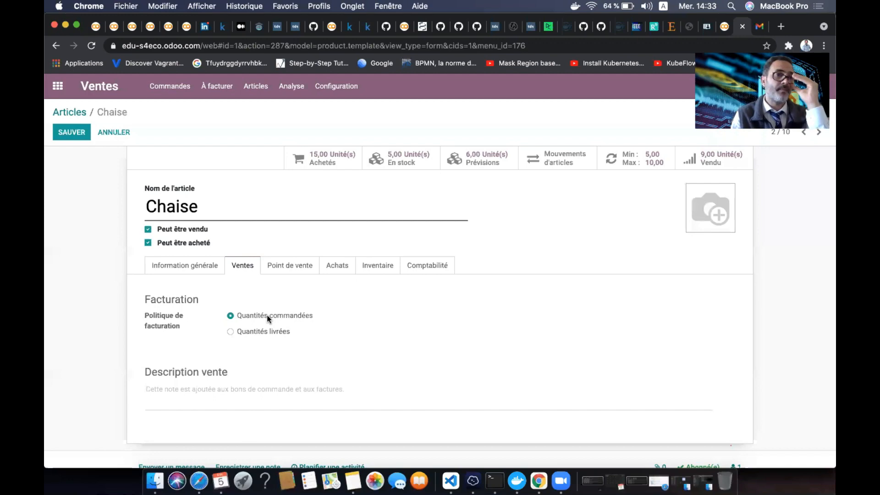
left_click(180, 89)
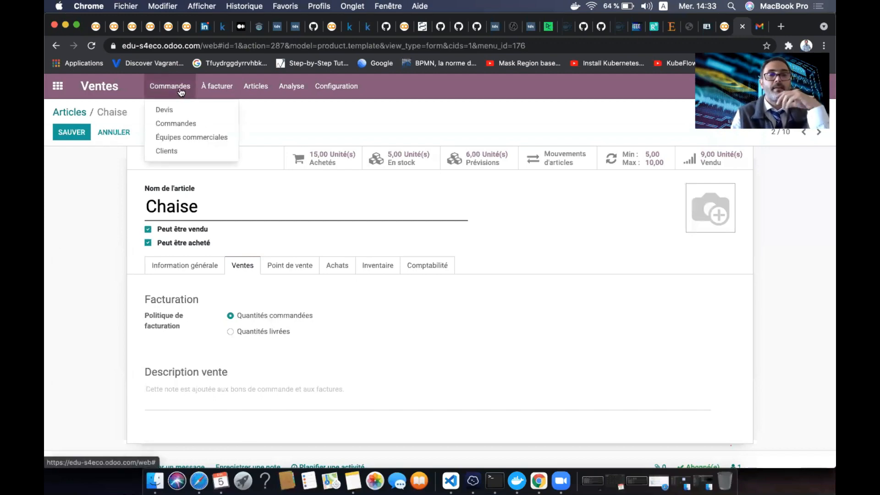
left_click(186, 109)
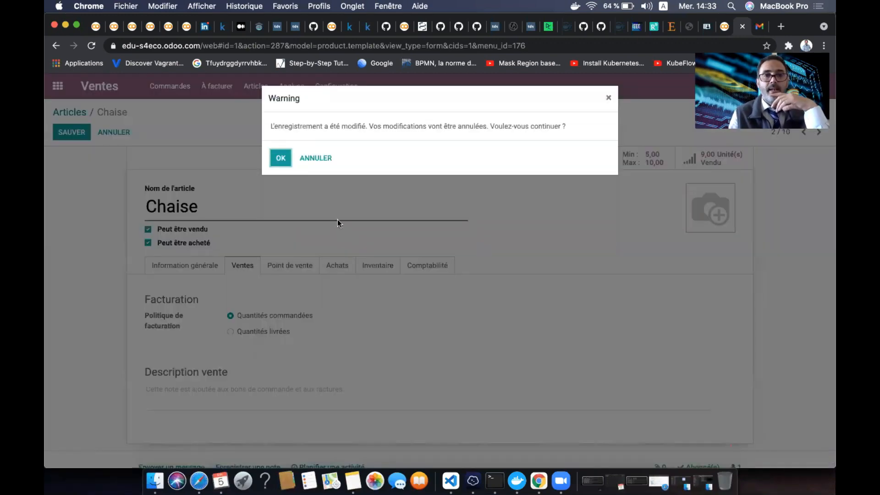
left_click(316, 158)
left_click(70, 112)
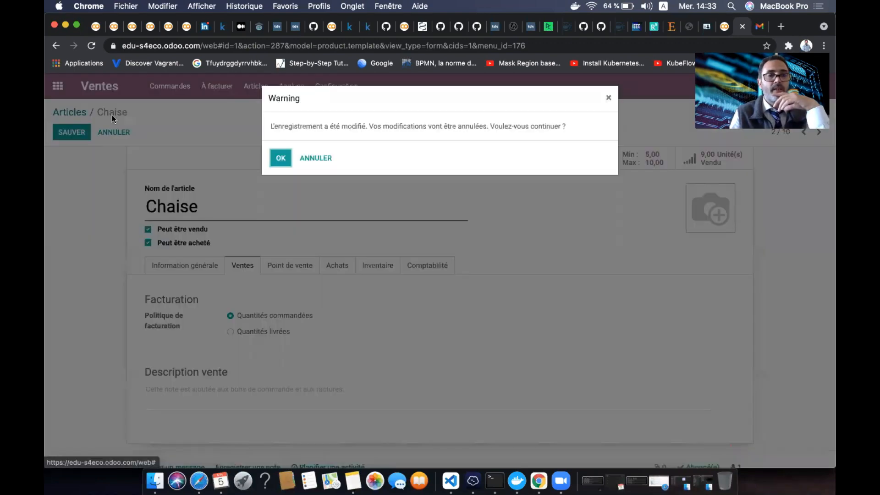
left_click(281, 158)
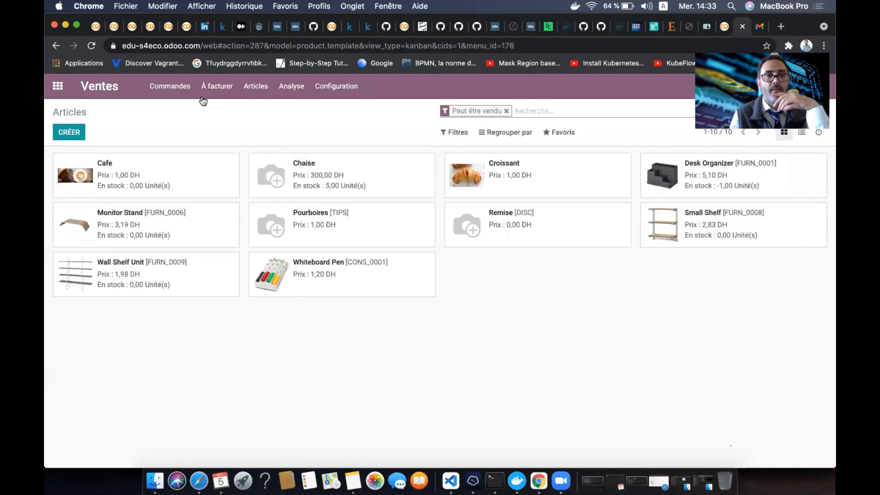
Step: Open Tanger's confirmed order from the quotations, create a Facture normale for it and review the draft invoice
left_click(170, 86)
left_click(191, 109)
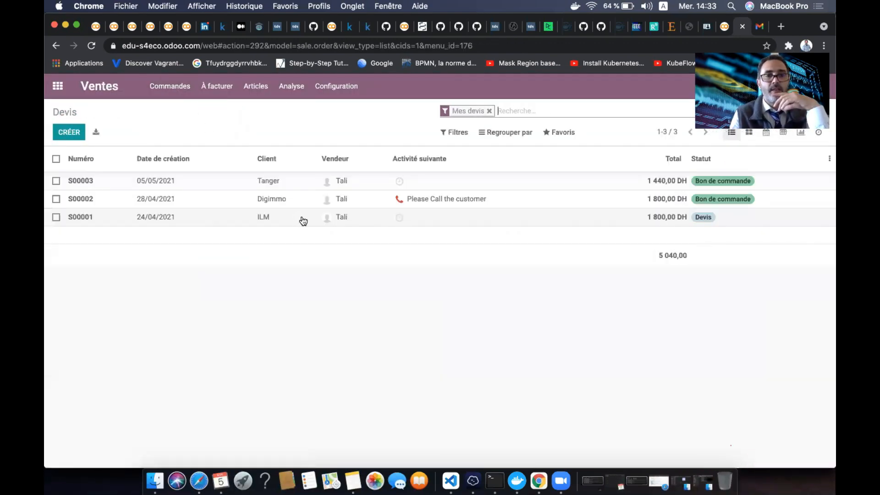
left_click(223, 188)
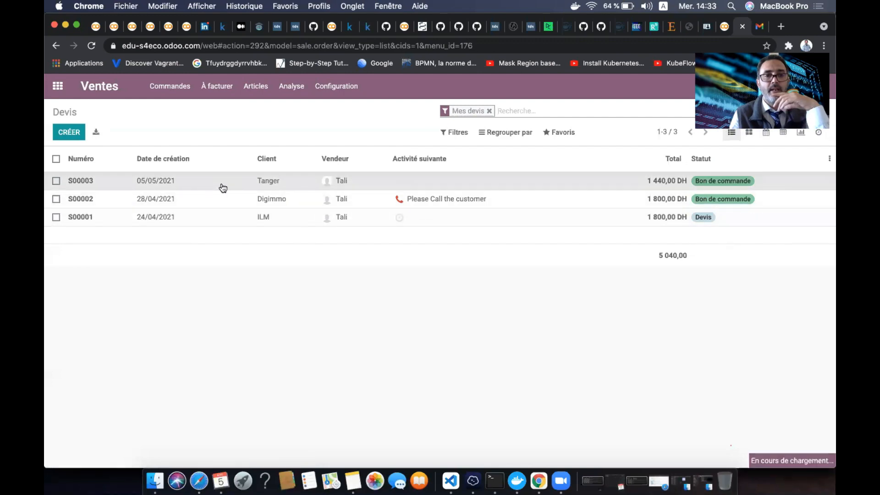
left_click(115, 157)
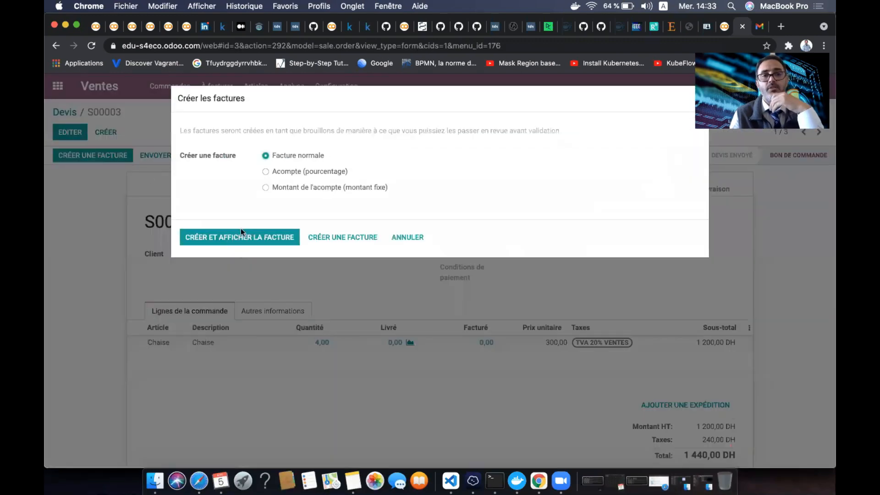
left_click(252, 238)
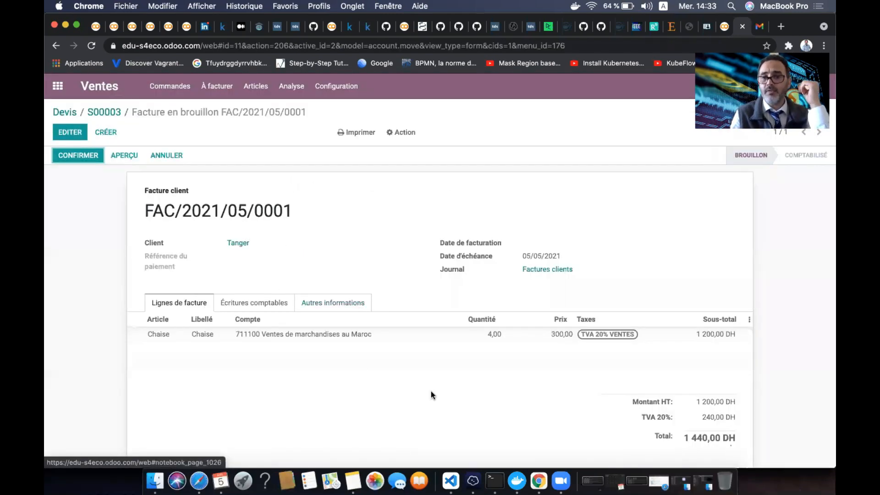
scroll(379, 324, "down", 3)
scroll(379, 324, "up", 3)
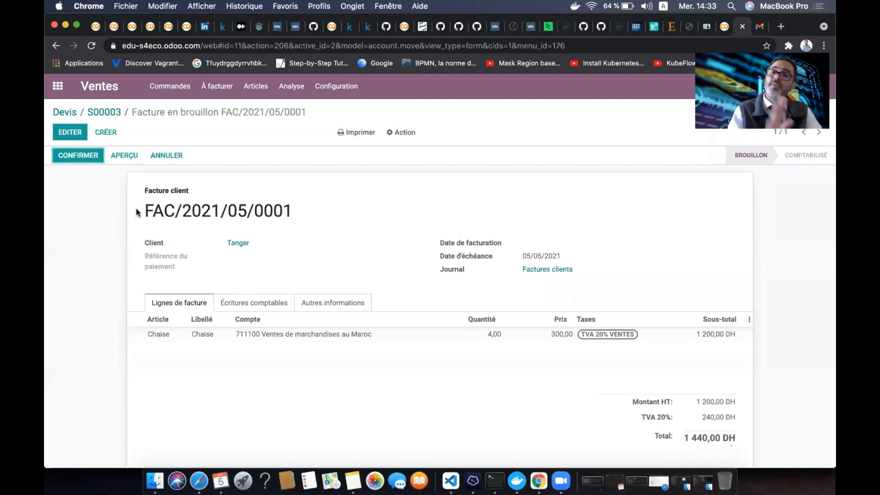
Step: Switch to the Comptabilité app, list the customer invoices and open Tanger's draft invoice
left_click(58, 87)
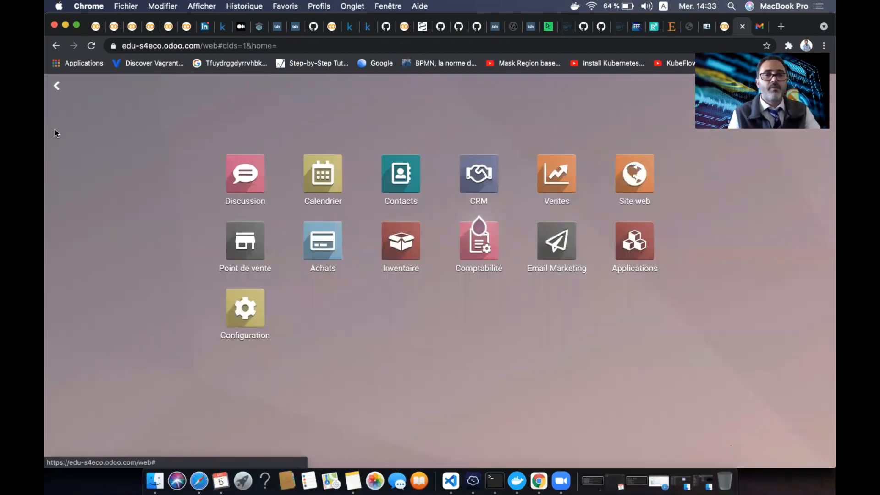
left_click(485, 255)
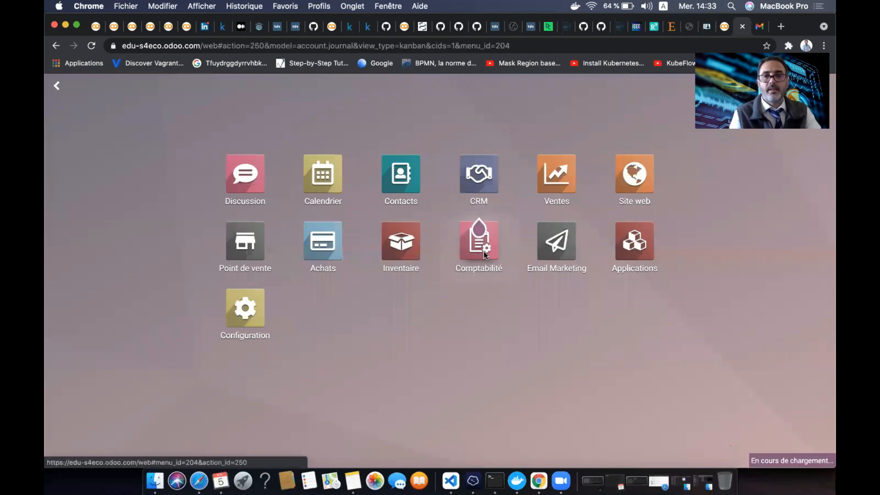
left_click(256, 89)
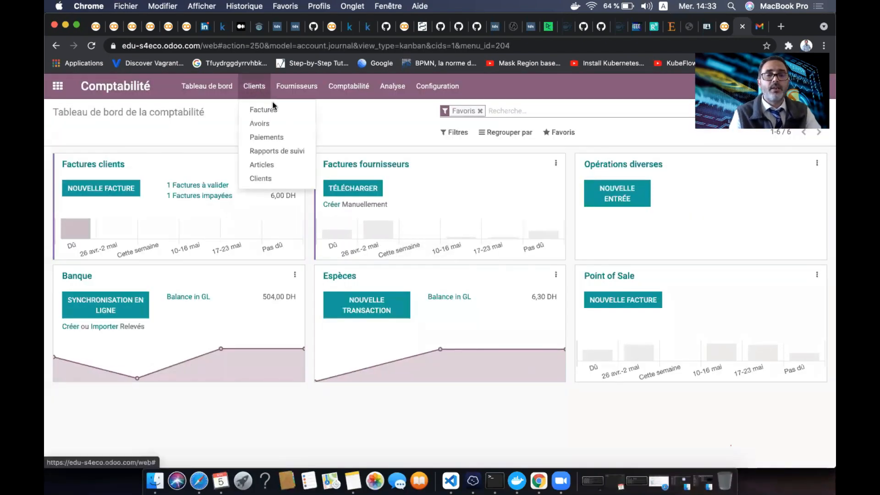
left_click(275, 110)
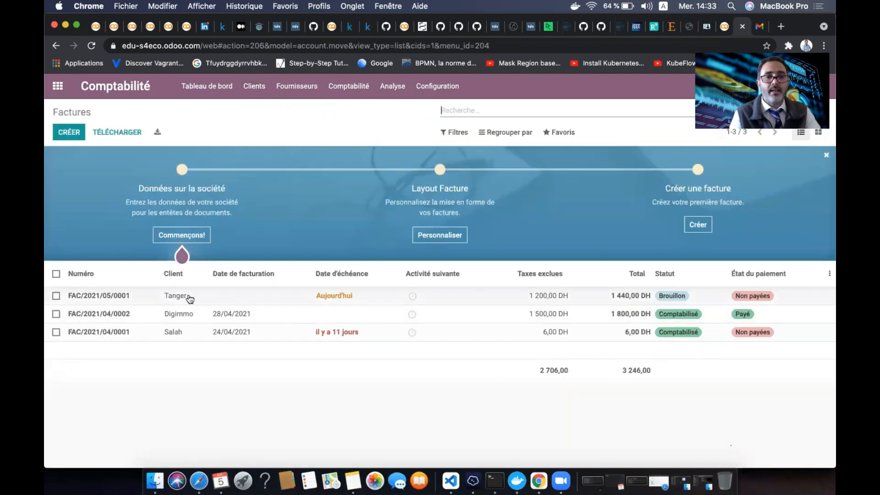
left_click(56, 295)
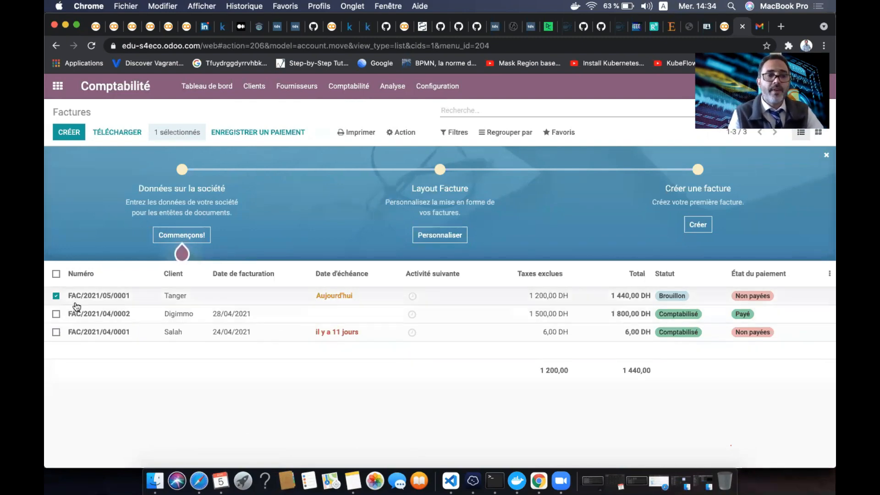
left_click(56, 296)
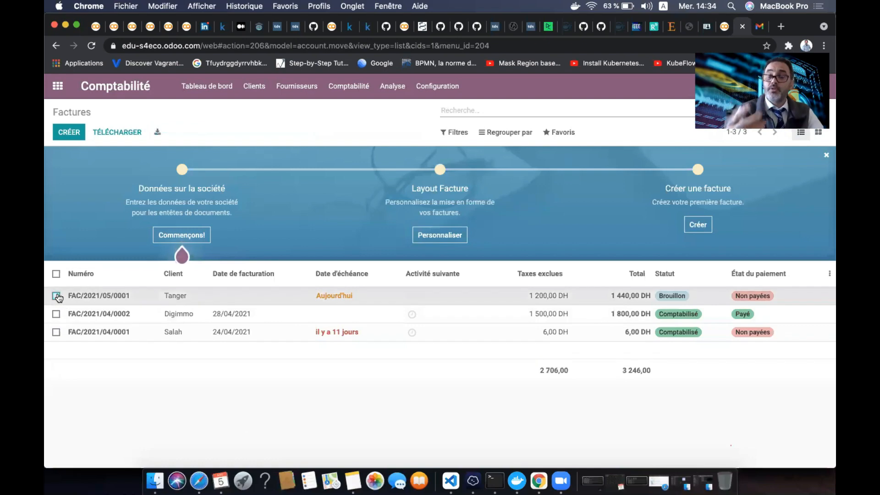
left_click(211, 302)
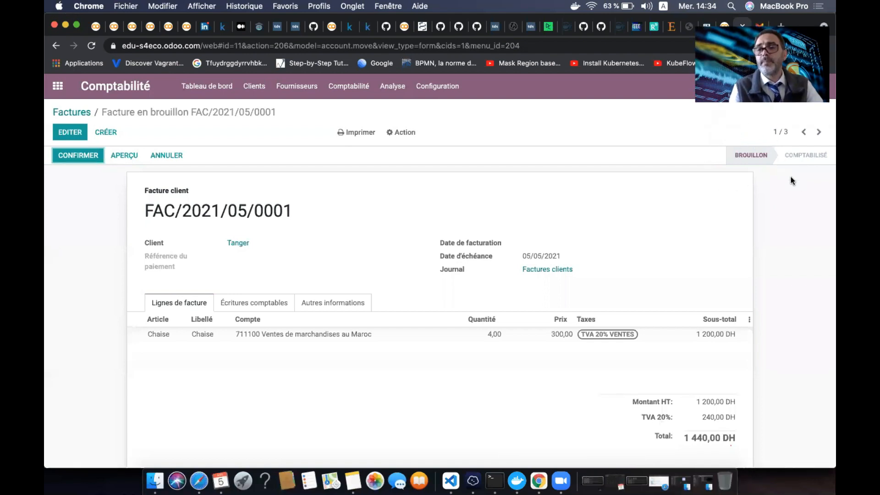
Step: Examine the draft invoice's totals, message history, accounting entries and other information, and return to its invoice lines
scroll(573, 303, "down", 2)
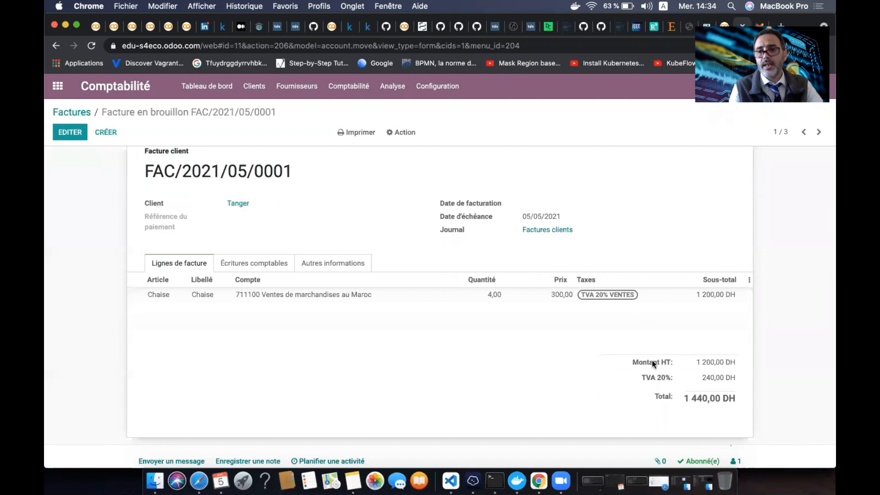
scroll(638, 378, "down", 4)
scroll(639, 378, "down", 2)
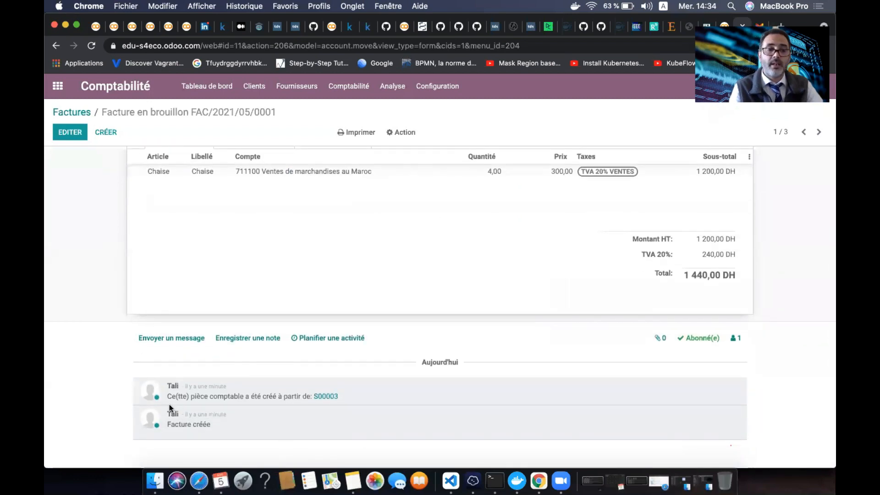
scroll(314, 403, "up", 1)
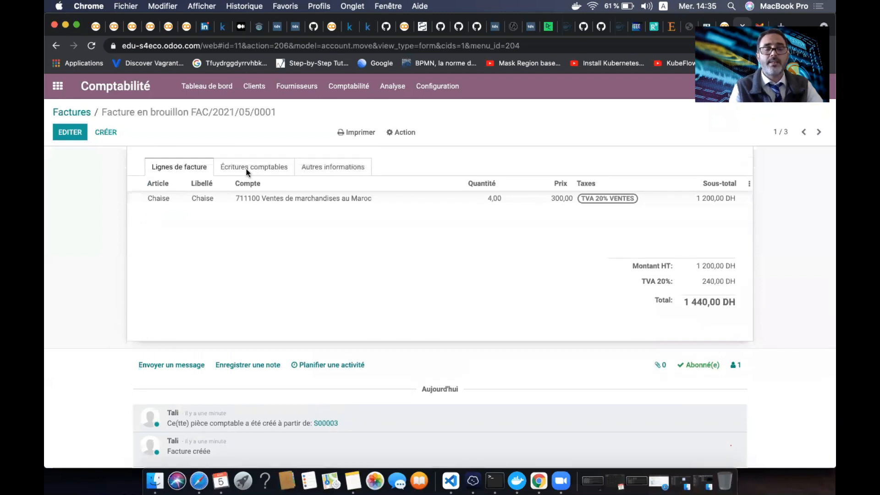
scroll(257, 168, "up", 5)
left_click(256, 299)
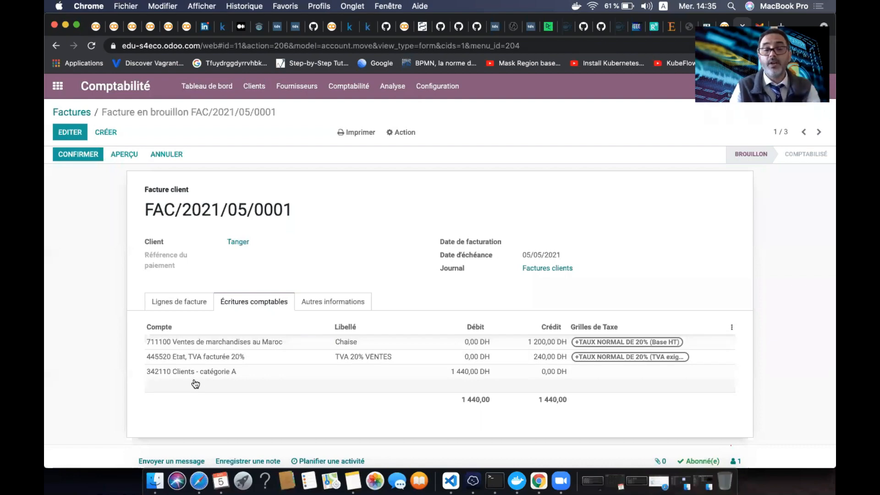
left_click(330, 302)
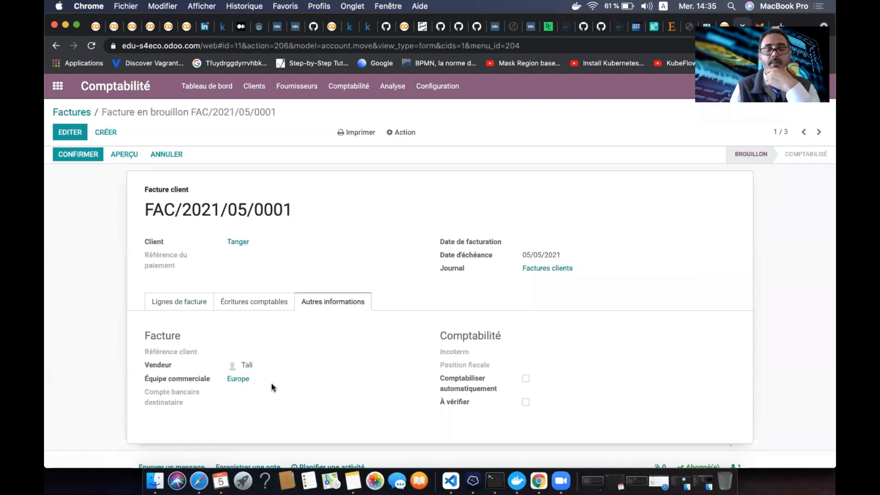
left_click(196, 303)
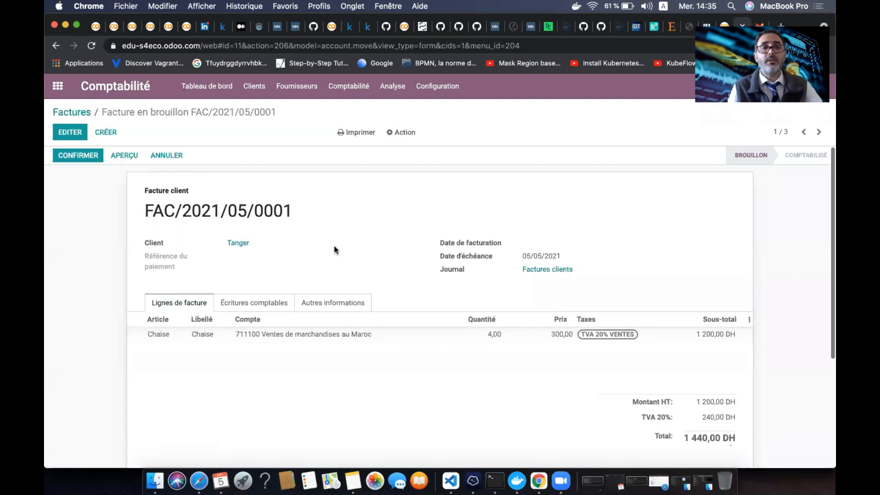
Step: Confirm Tanger's draft invoice and check its total and amount due
left_click(78, 157)
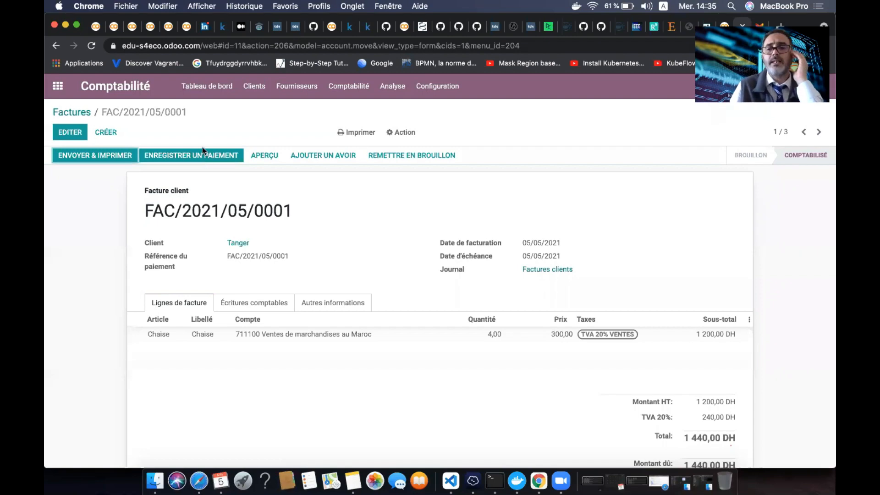
scroll(321, 226, "down", 2)
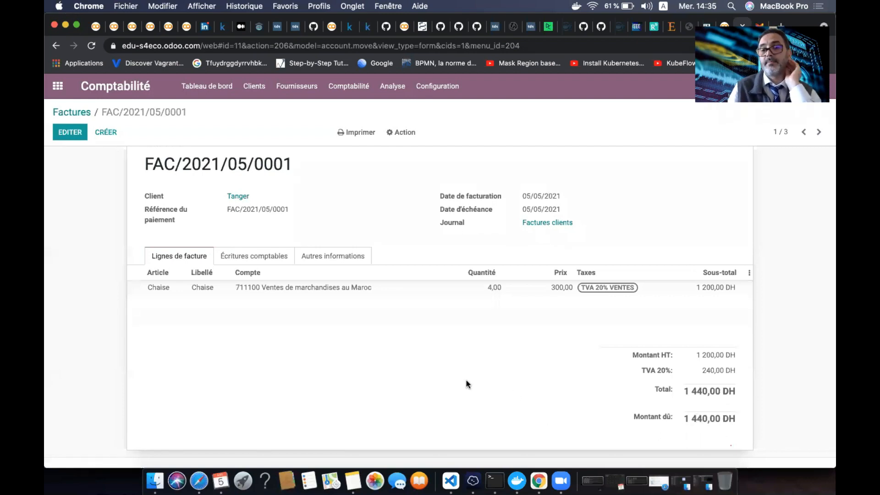
scroll(467, 384, "up", 2)
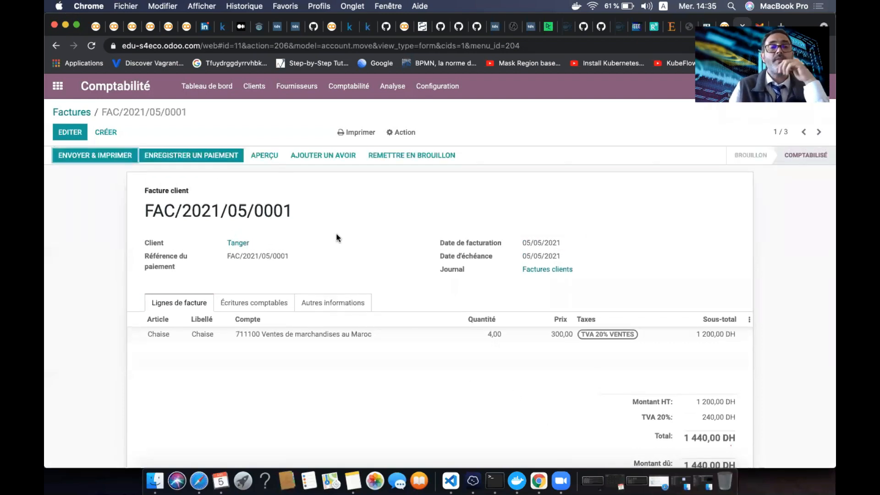
Step: Create a new customer payment from the customer payments list and select Tanger as the paying customer
left_click(257, 88)
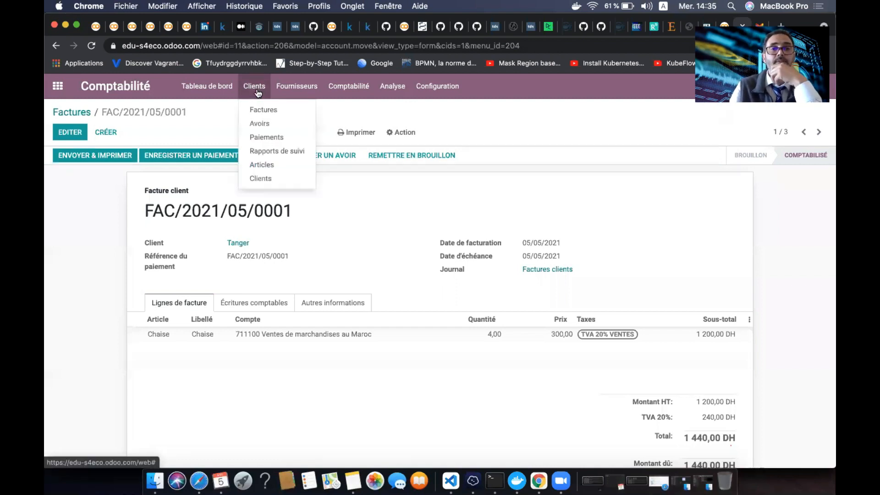
left_click(283, 136)
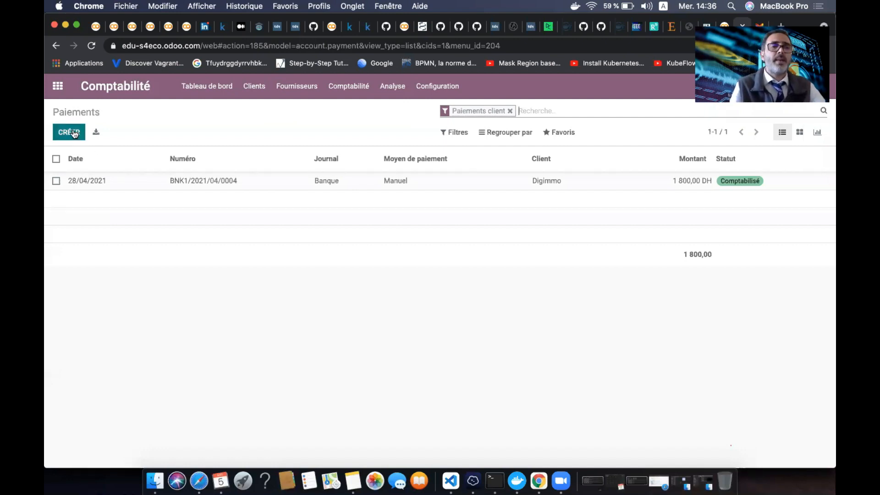
left_click(89, 135)
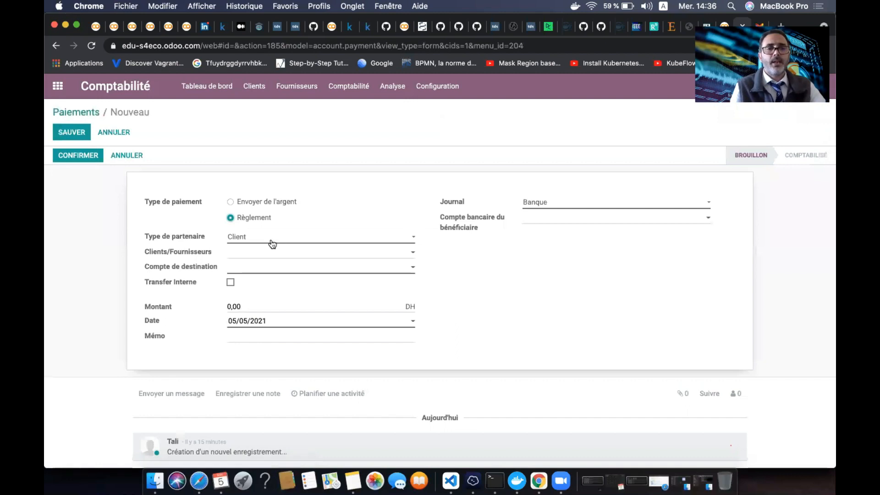
left_click(295, 256)
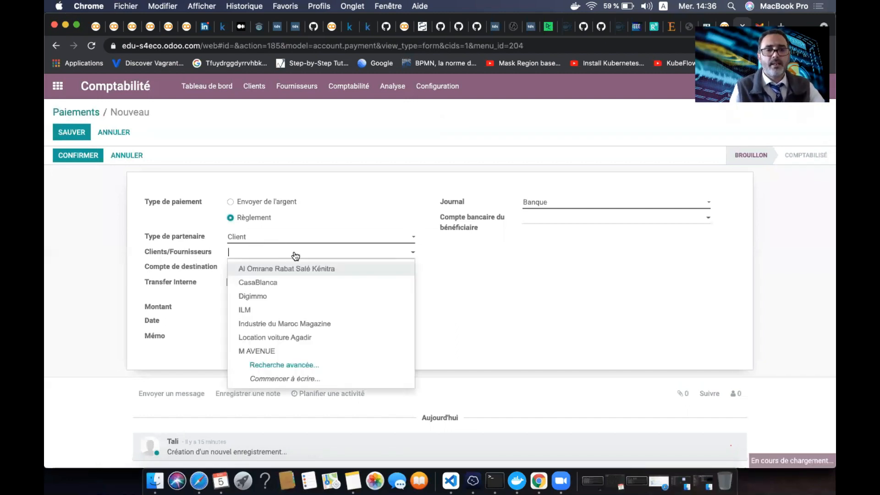
type("tan")
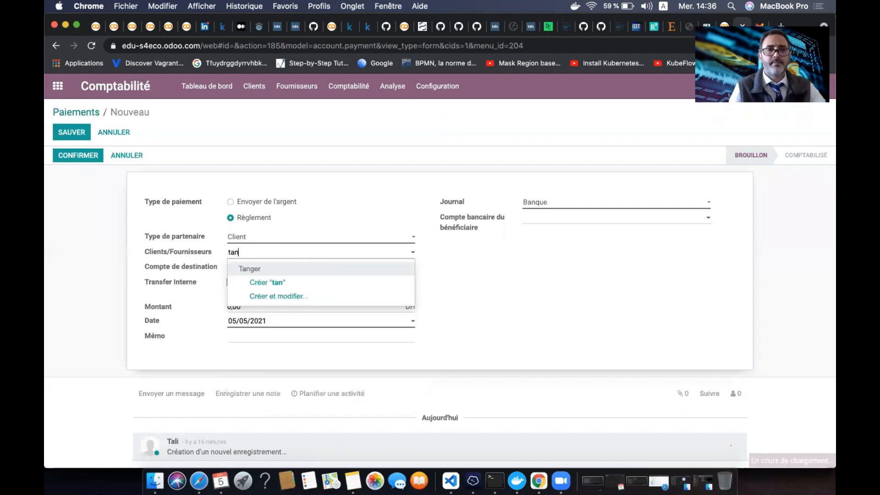
left_click(306, 272)
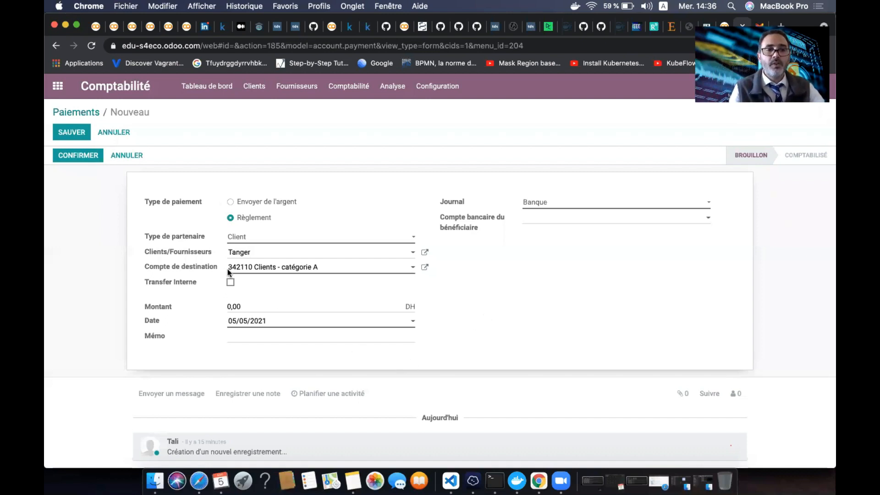
Step: Set the payment amount to 1000 DH and enter "chk" followed by the cheque number as the memo
double_click(265, 307)
type("1")
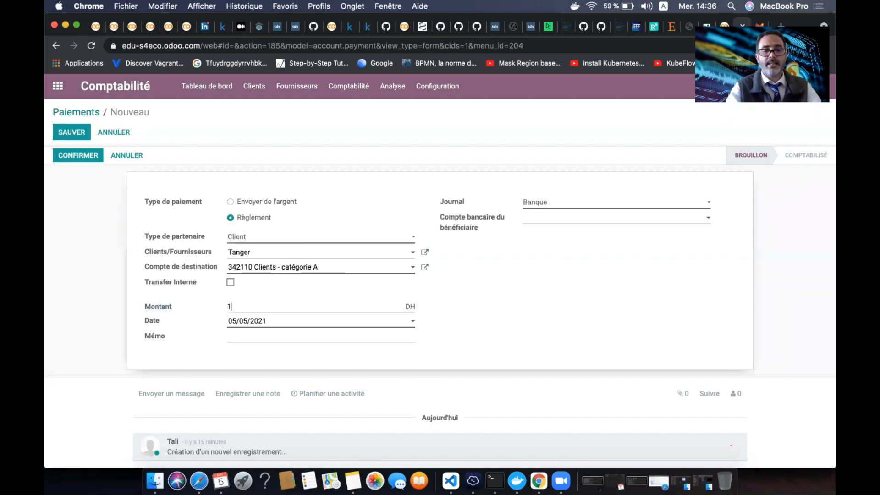
type("000")
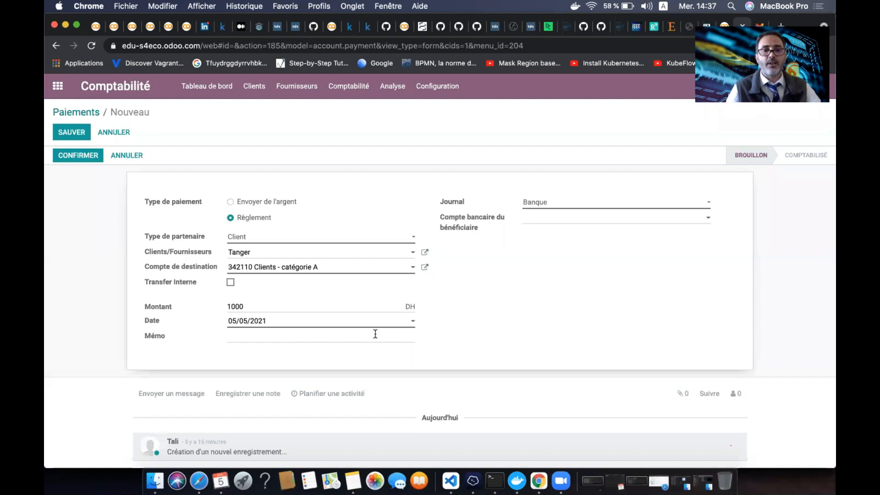
left_click(347, 338)
type("chk")
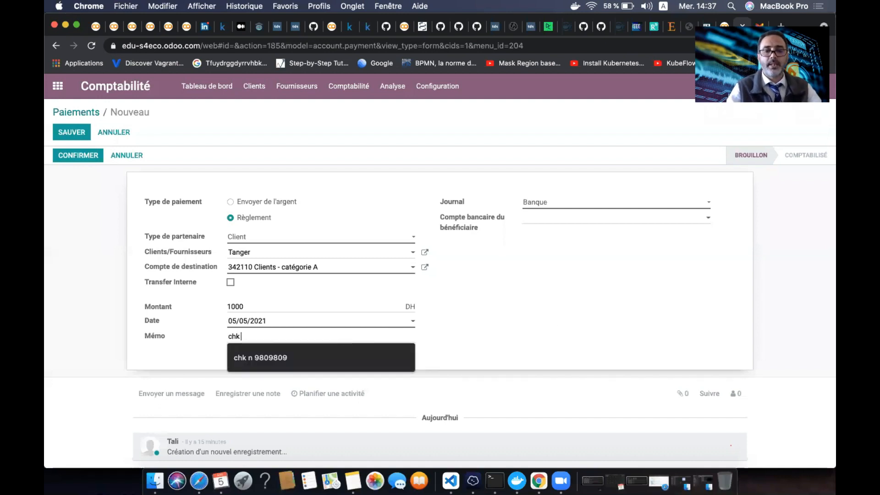
type(" 98989989")
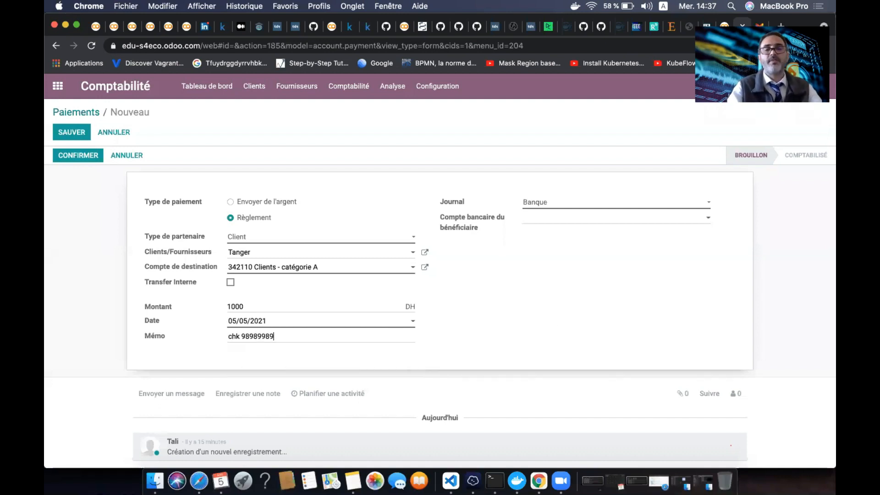
left_click(603, 281)
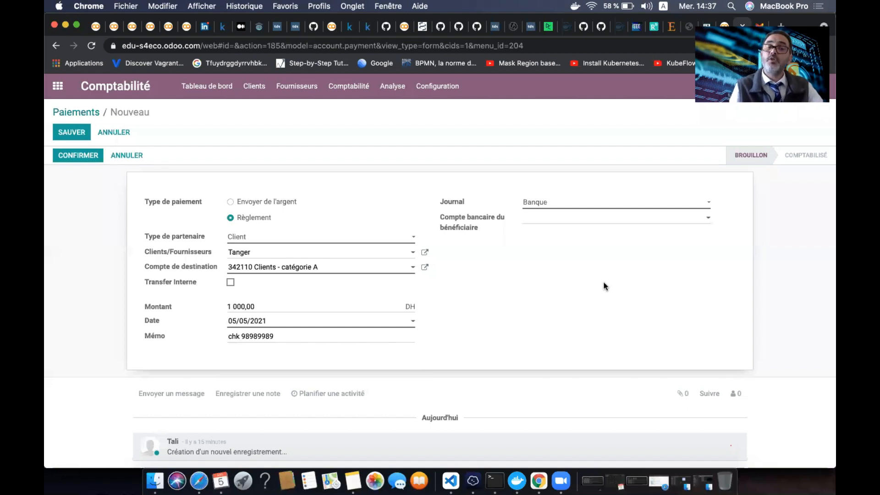